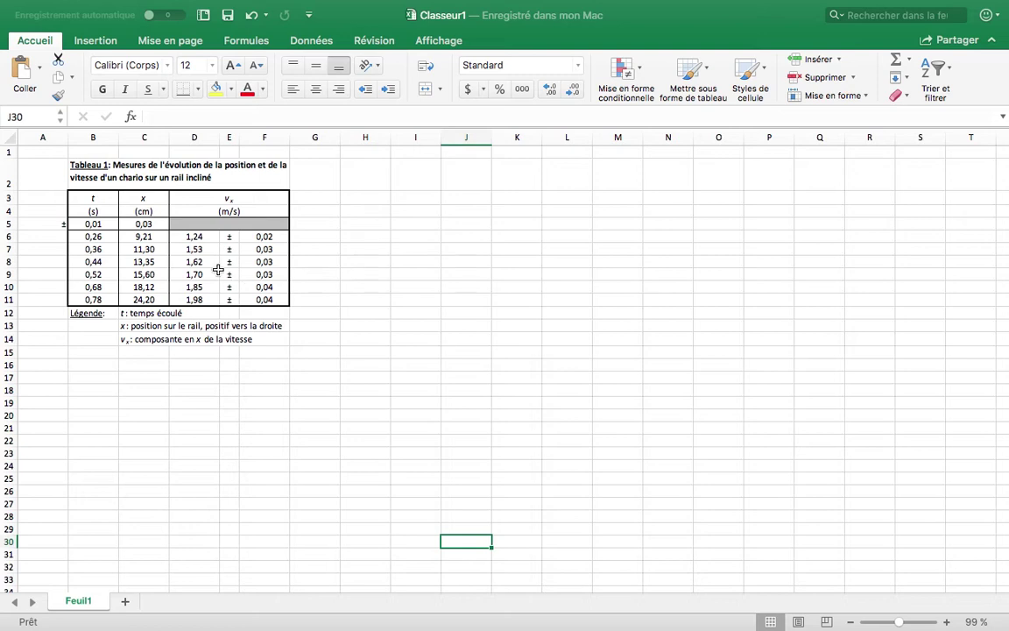
Insert a markers-only scatter chart from B6:B11 and D6:D11 and place it beside the data table
{"action": "left_click_drag", "start_coordinate": [194, 237], "coordinate": [187, 298]}
{"action": "left_click_drag", "start_coordinate": [94, 238], "coordinate": [103, 298]}
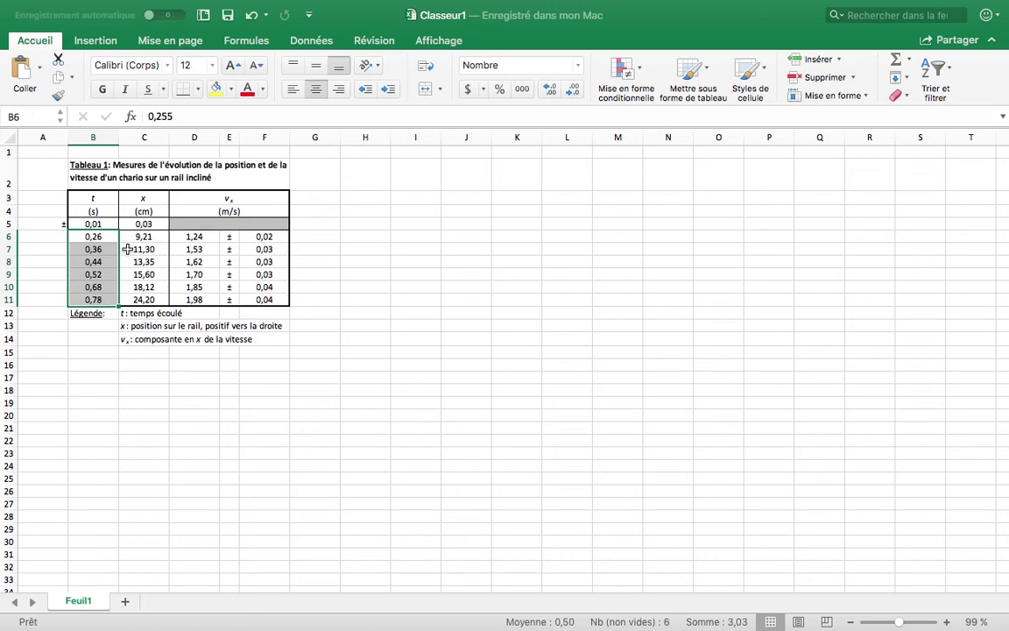
{"action": "left_click", "coordinate": [93, 296]}
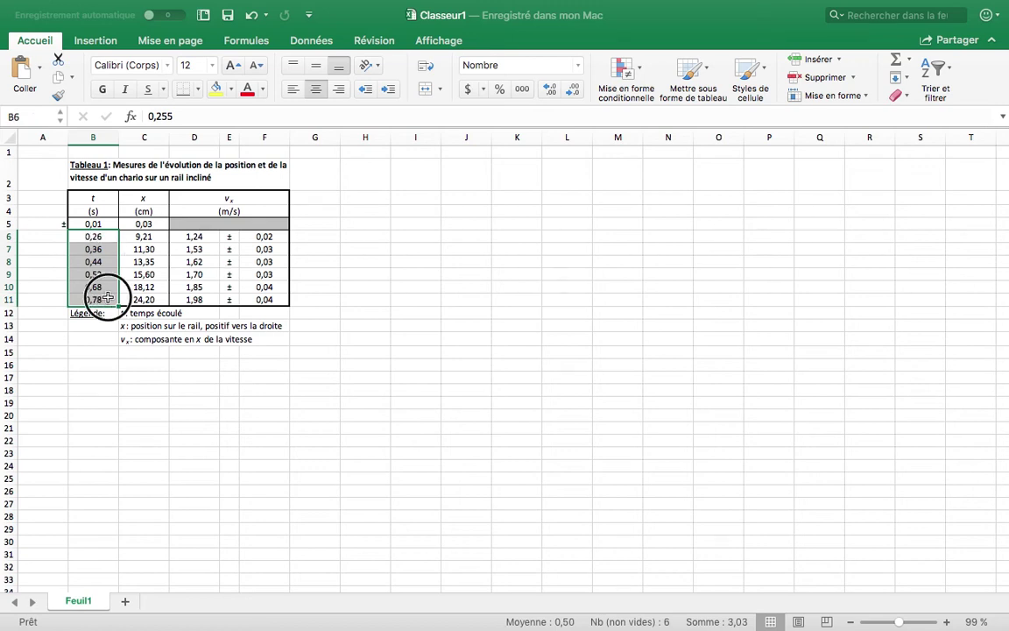
{"action": "left_click", "coordinate": [99, 236]}
{"action": "left_click_drag", "start_coordinate": [99, 236], "coordinate": [93, 299]}
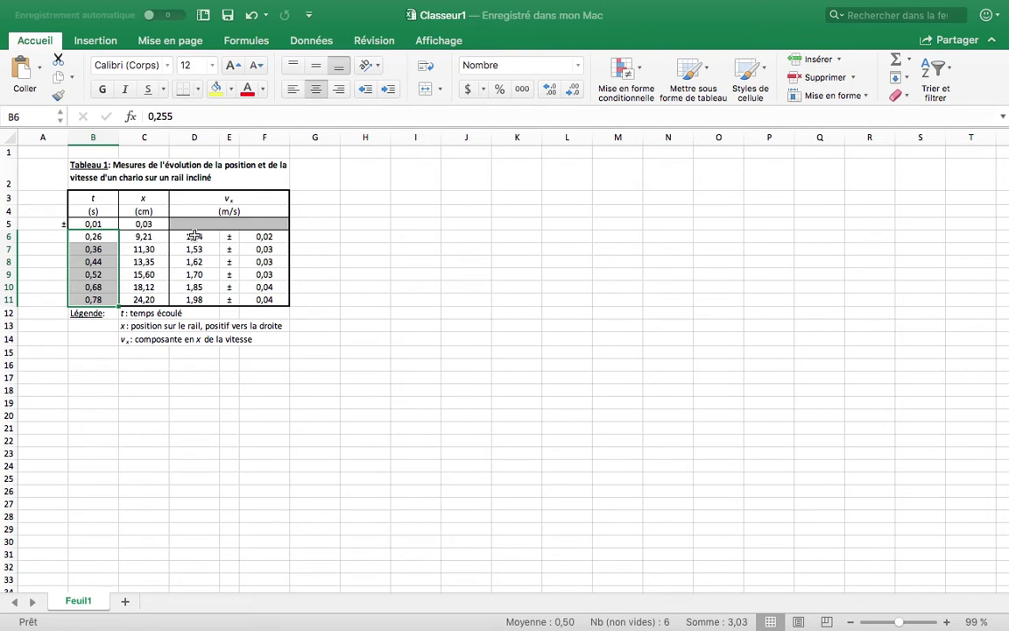
{"action": "left_click_drag", "start_coordinate": [194, 237], "coordinate": [195, 300]}
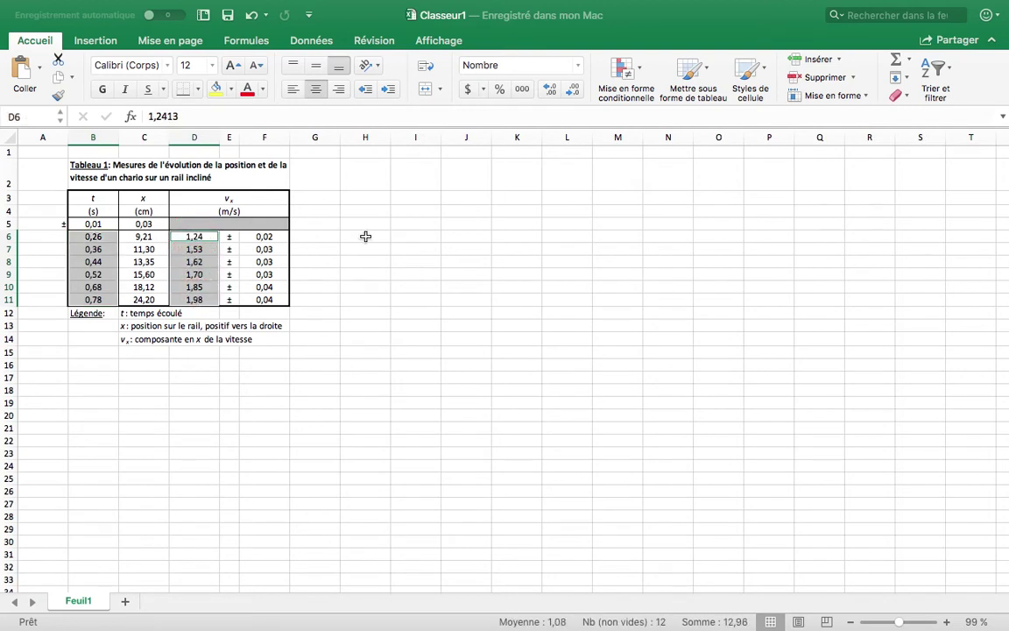
{"action": "left_click", "coordinate": [105, 47]}
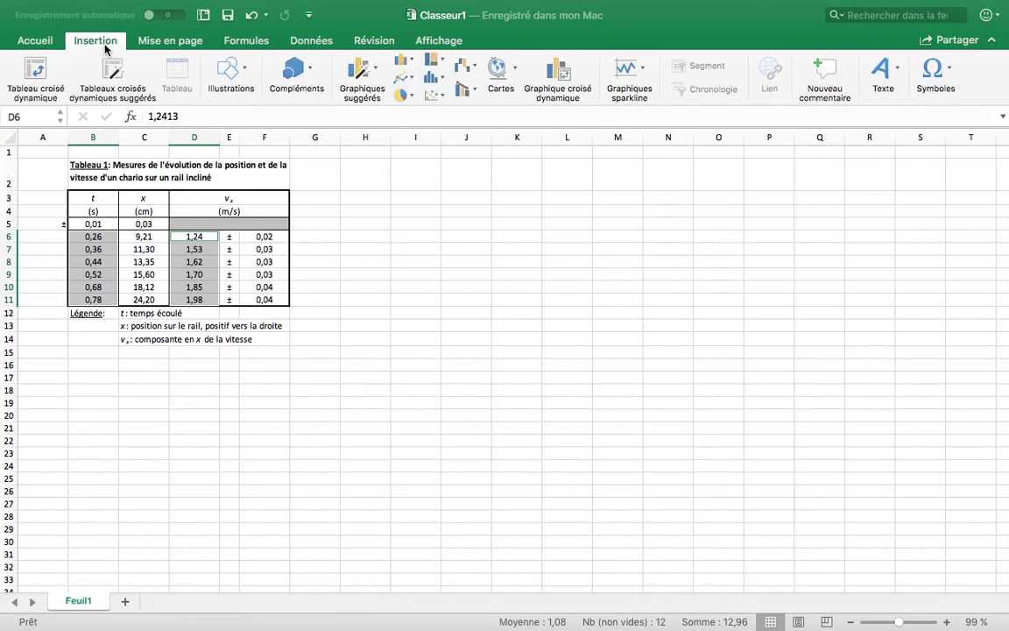
{"action": "left_click", "coordinate": [440, 99]}
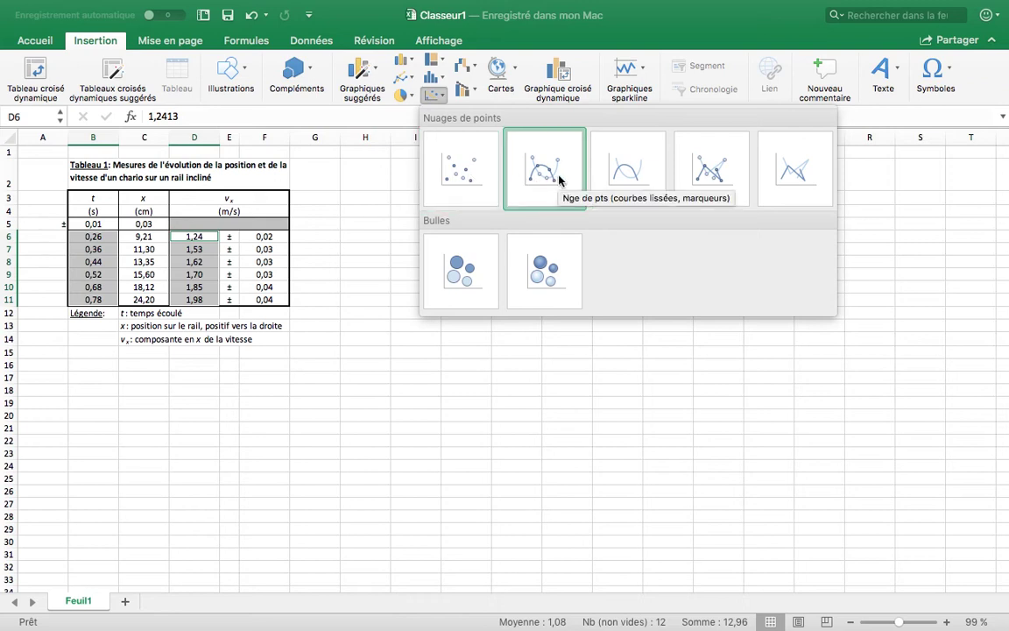
{"action": "left_click", "coordinate": [462, 176]}
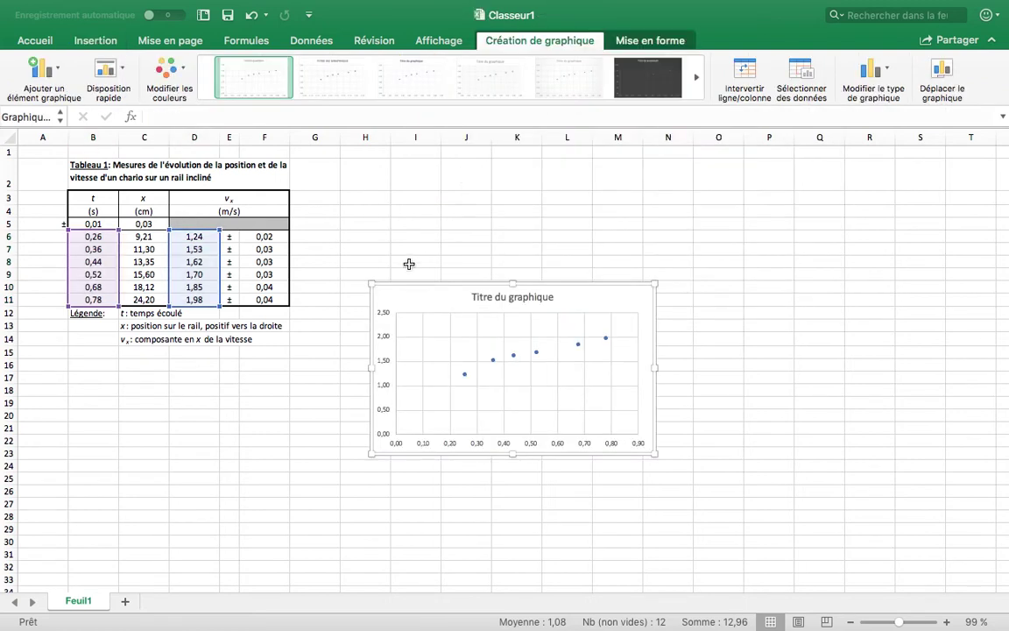
{"action": "left_click_drag", "start_coordinate": [435, 295], "coordinate": [434, 196]}
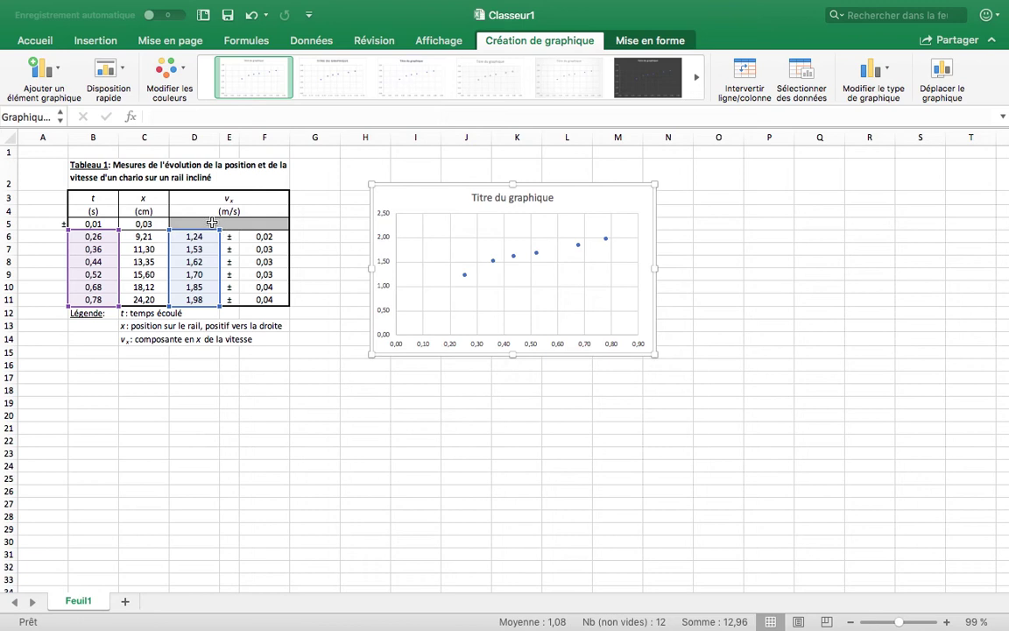
Delete the scatter chart beside the data table
{"action": "left_click", "coordinate": [438, 199]}
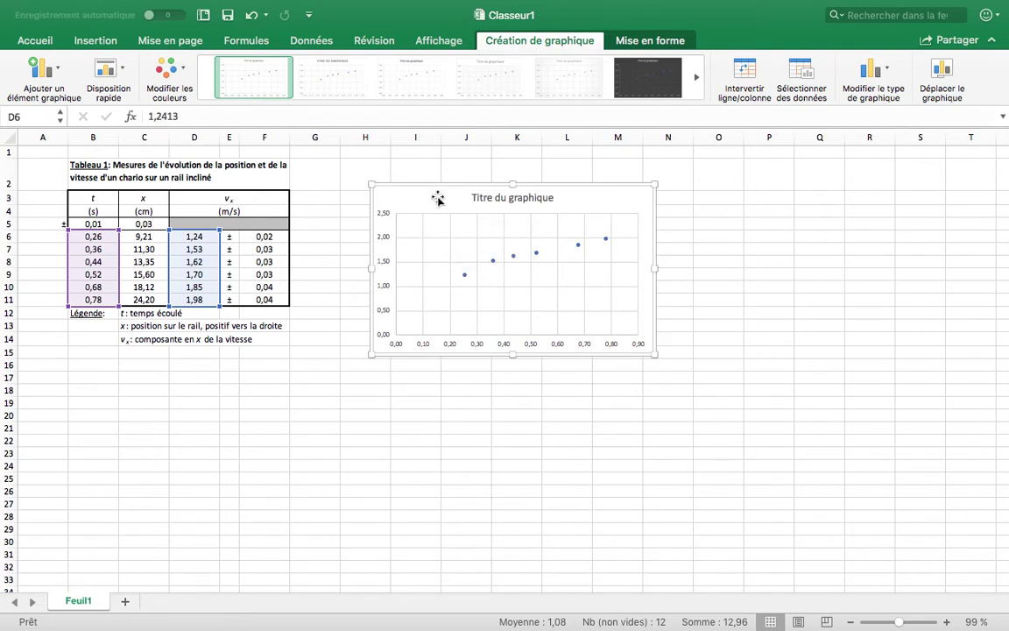
{"action": "key", "text": "Delete"}
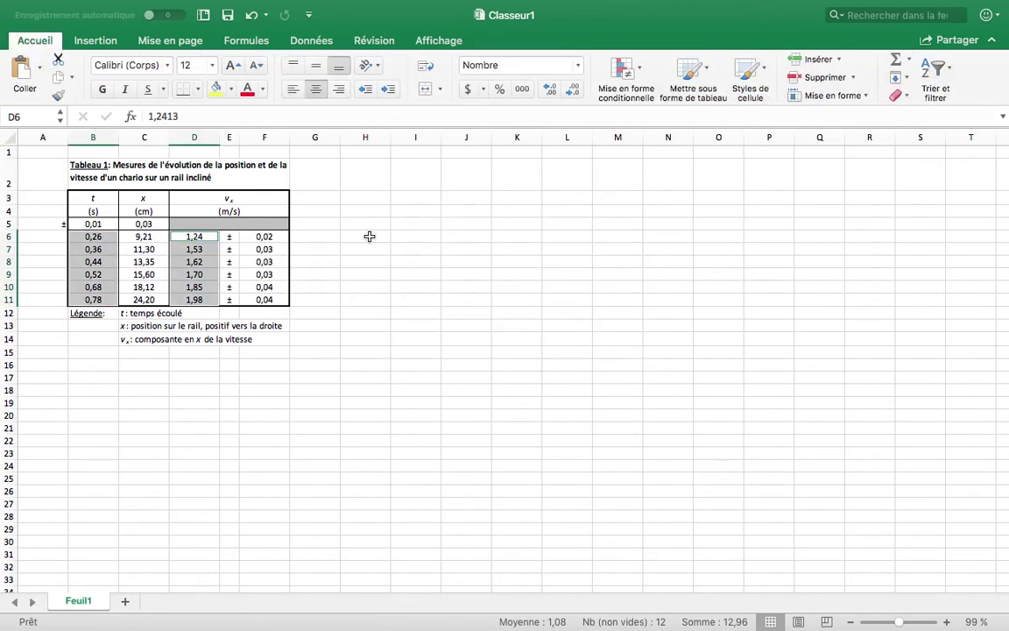
Insert an empty markers-only scatter chart with its corner at H3 and enlarge it to span about H3:P21
{"action": "left_click", "coordinate": [367, 235]}
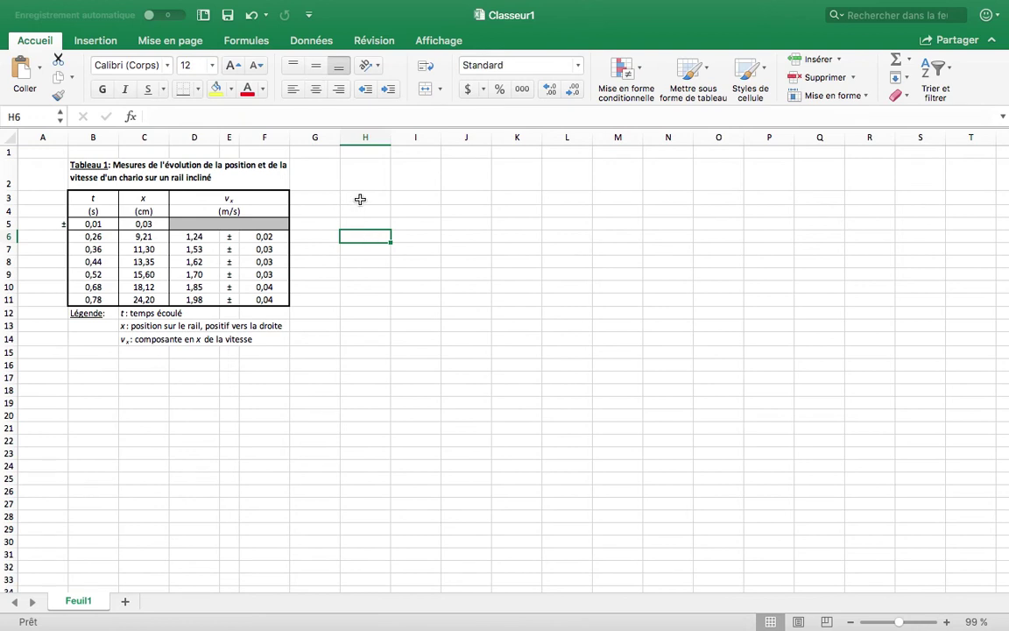
{"action": "left_click", "coordinate": [360, 199]}
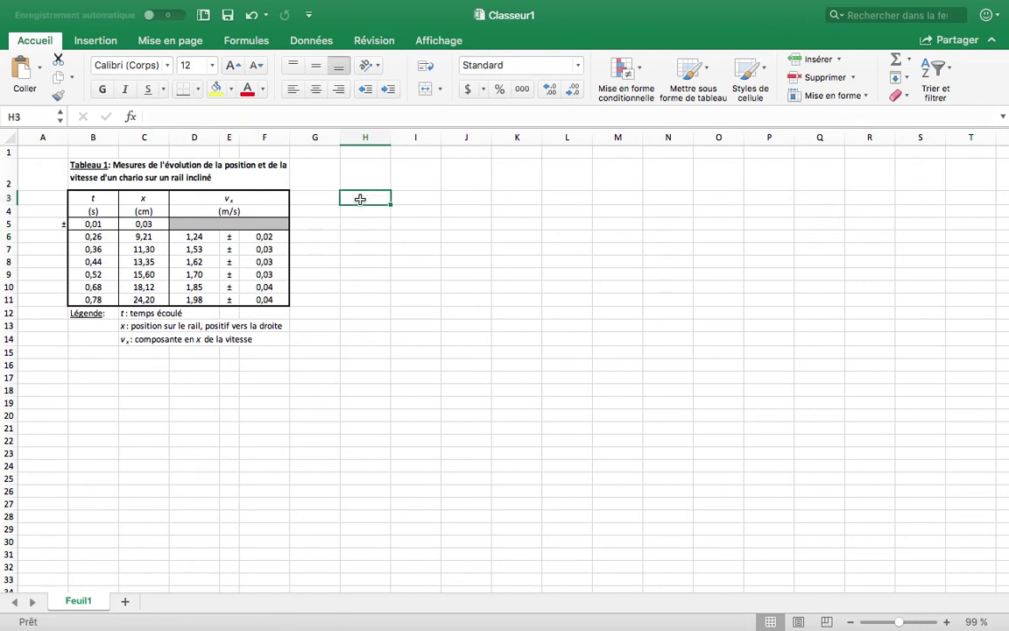
{"action": "left_click", "coordinate": [96, 41]}
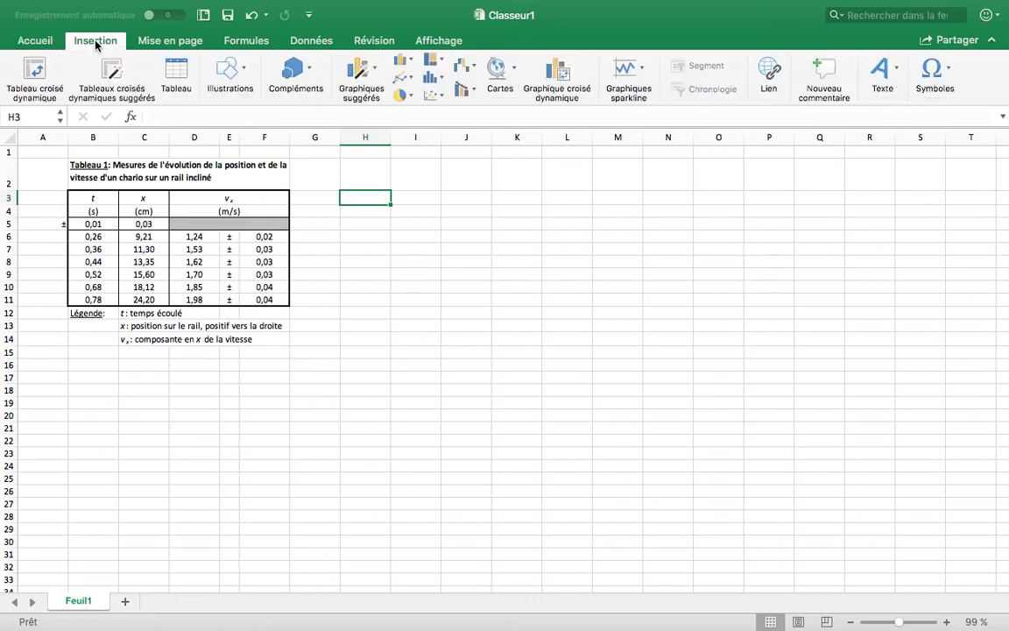
{"action": "left_click", "coordinate": [432, 97]}
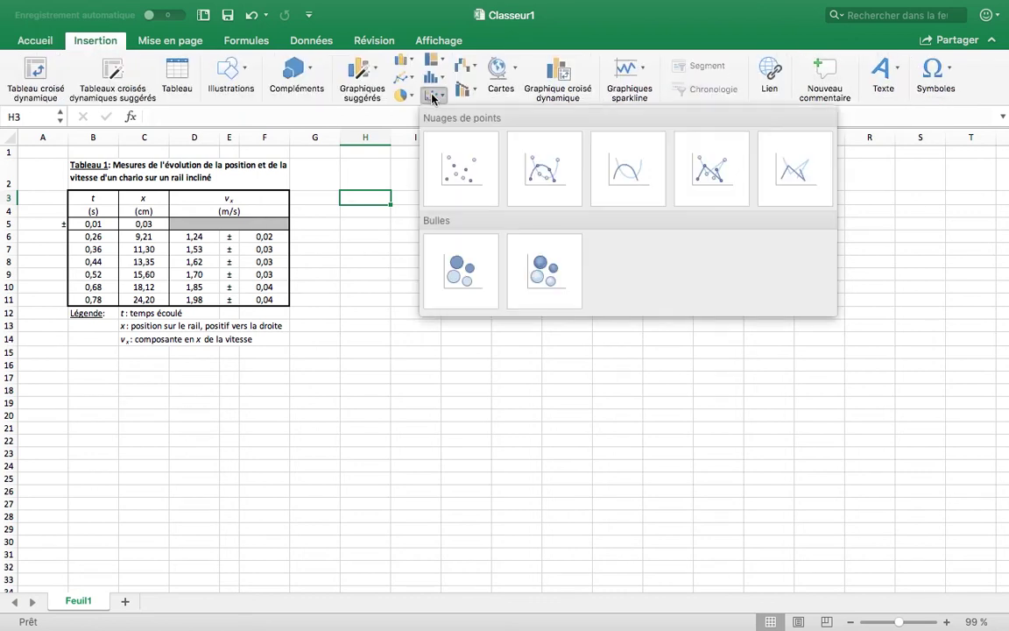
{"action": "left_click", "coordinate": [465, 174]}
{"action": "left_click_drag", "start_coordinate": [470, 317], "coordinate": [430, 284]}
{"action": "left_click_drag", "start_coordinate": [623, 359], "coordinate": [777, 428]}
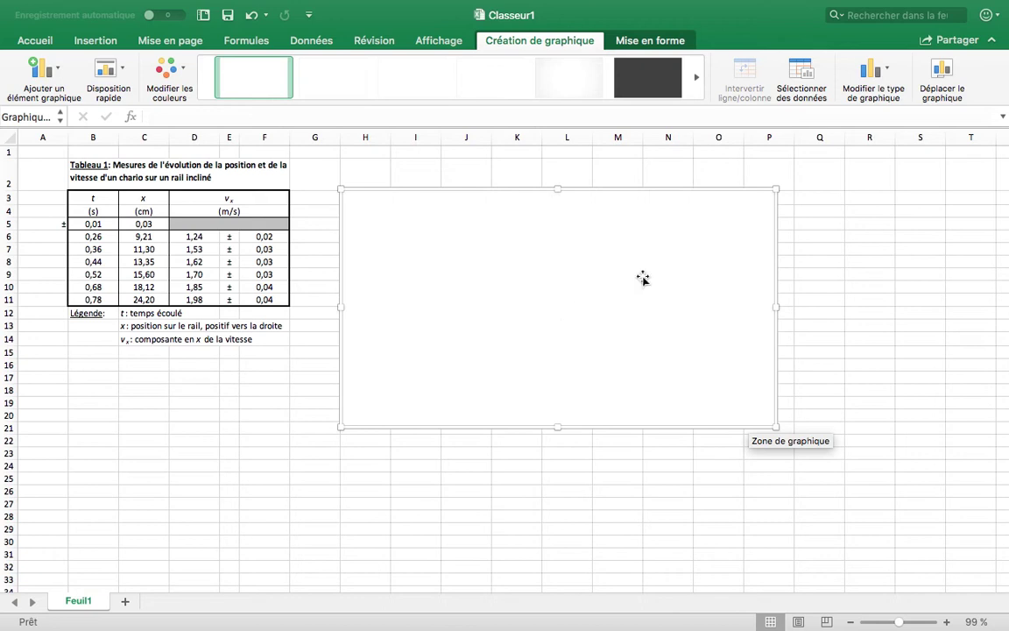
Add a data series named "Allo" to the empty chart's data source
{"action": "right_click", "coordinate": [616, 238]}
{"action": "left_click", "coordinate": [730, 210]}
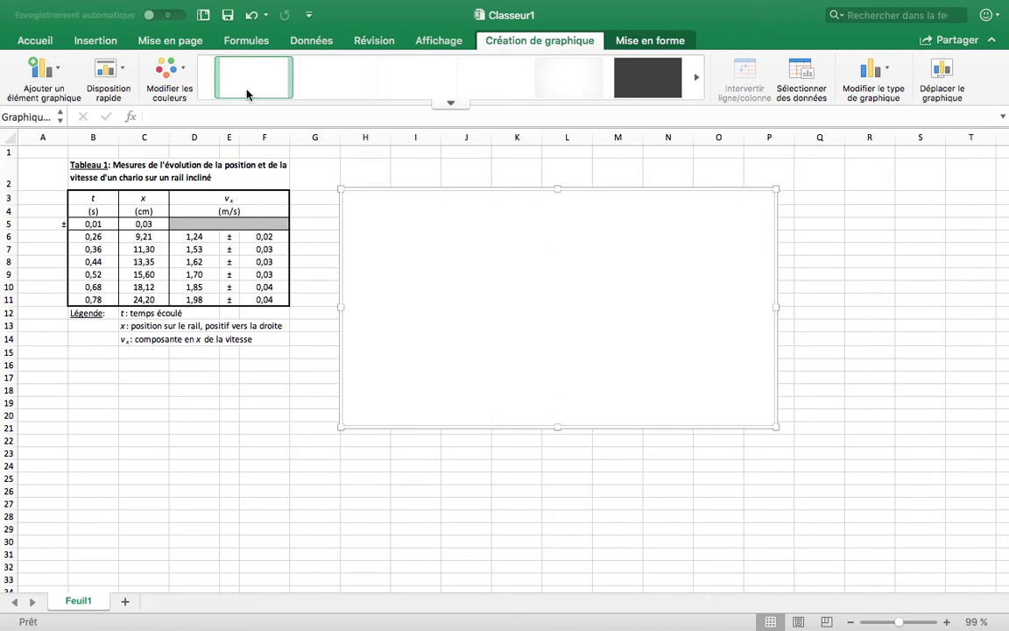
{"action": "left_click", "coordinate": [806, 79]}
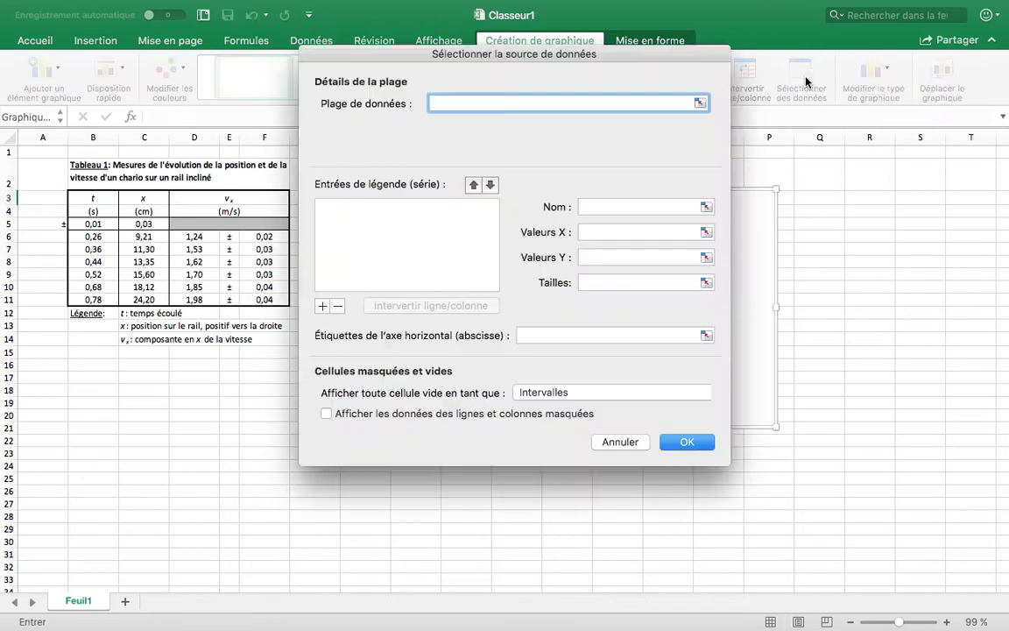
{"action": "left_click", "coordinate": [323, 307]}
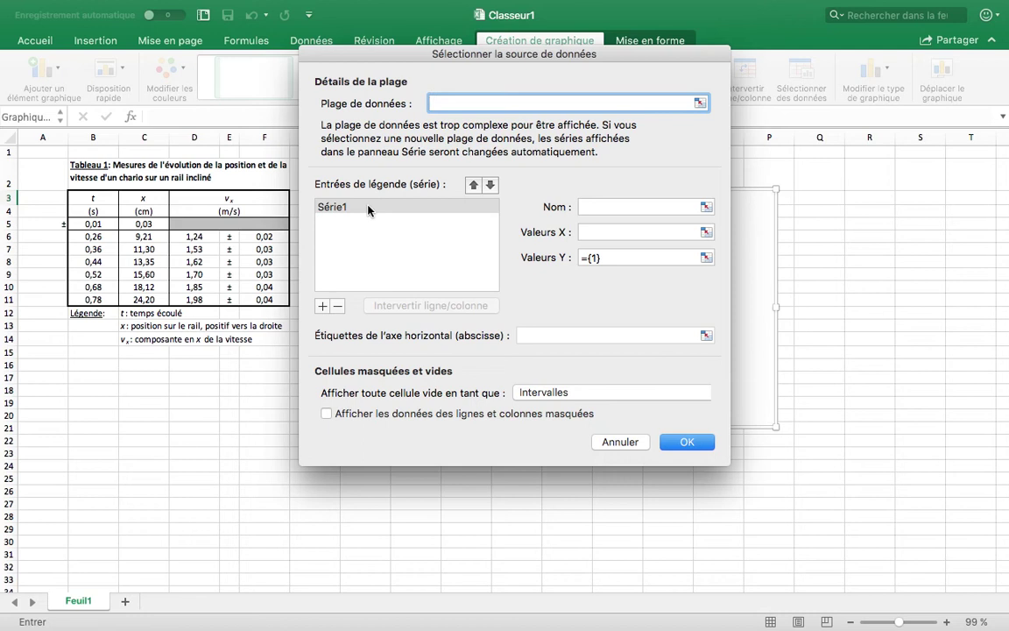
{"action": "left_click", "coordinate": [609, 208]}
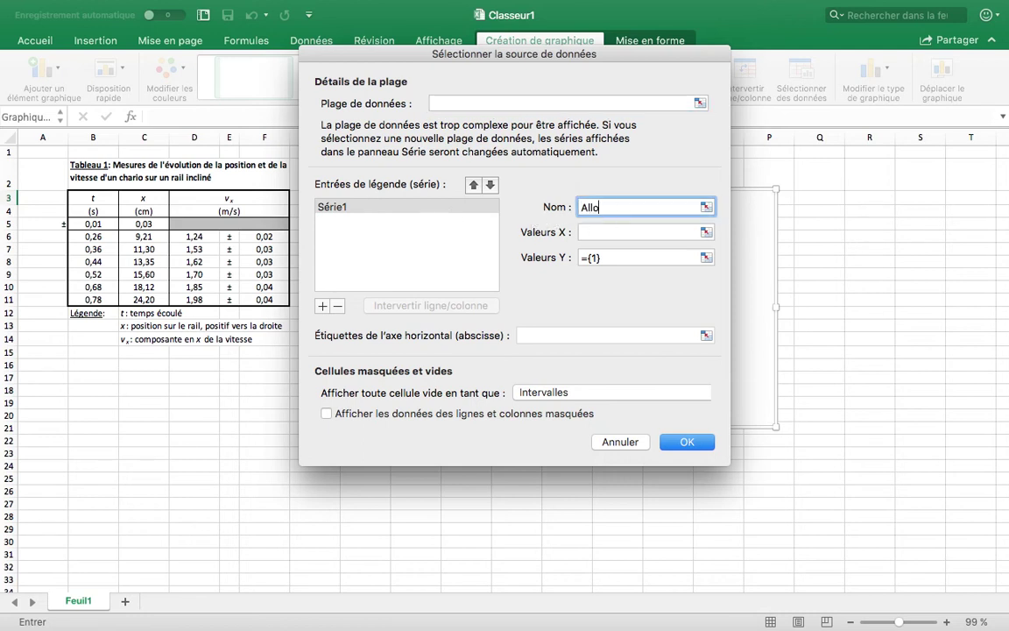
Set the "Allo" series' X values to B6:B11 and Y values to D6:D11, and apply the data source
{"action": "left_click", "coordinate": [611, 233]}
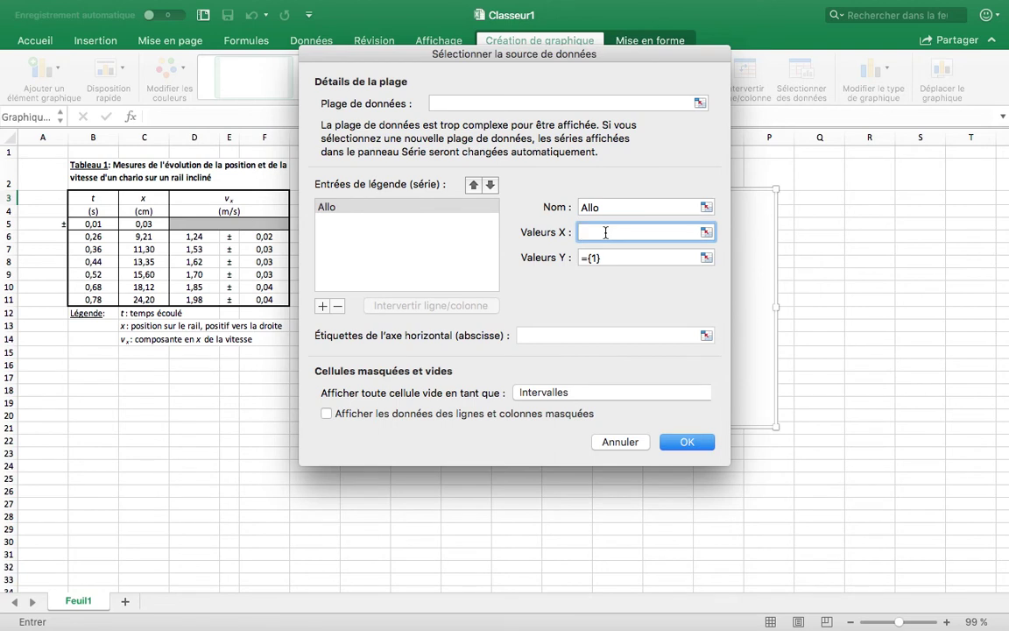
{"action": "left_click", "coordinate": [706, 233]}
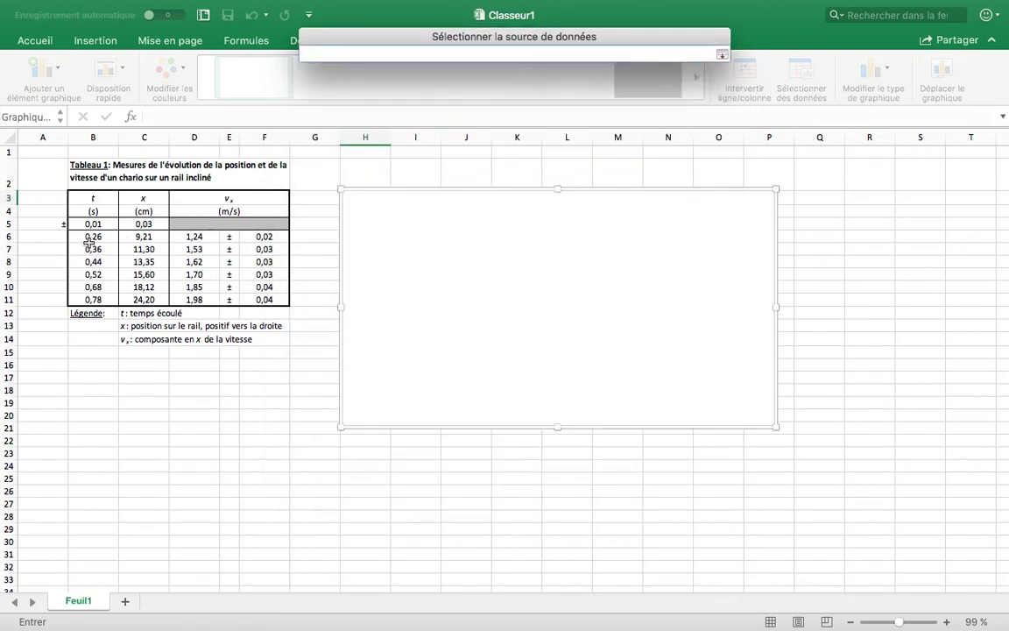
{"action": "left_click", "coordinate": [95, 236]}
{"action": "left_click_drag", "start_coordinate": [94, 238], "coordinate": [95, 300]}
{"action": "left_click", "coordinate": [613, 258]}
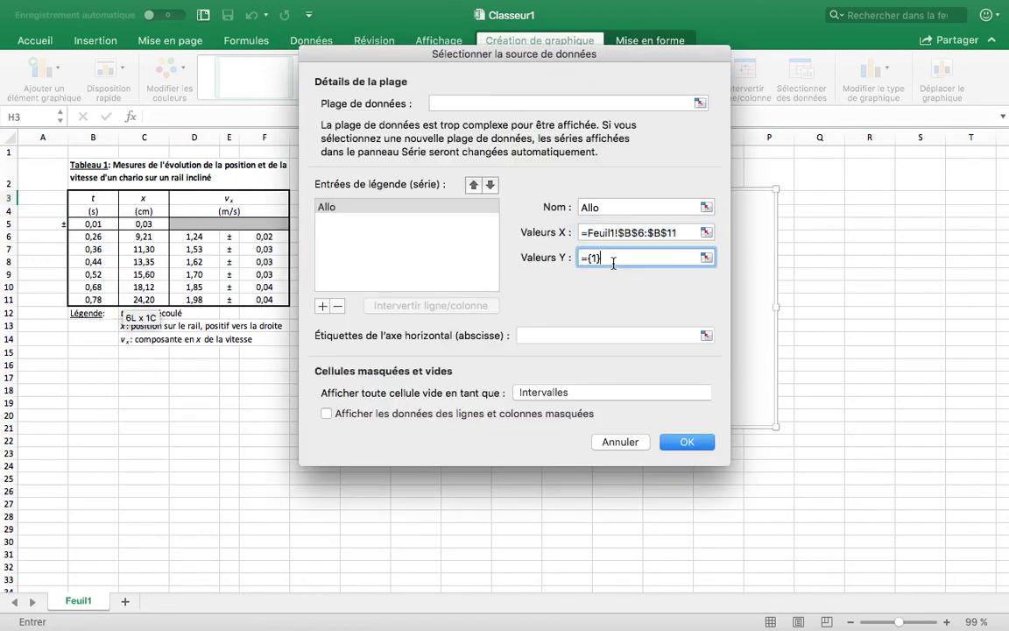
{"action": "left_click", "coordinate": [706, 256]}
{"action": "left_click", "coordinate": [644, 192]}
{"action": "left_click_drag", "start_coordinate": [195, 234], "coordinate": [203, 298]}
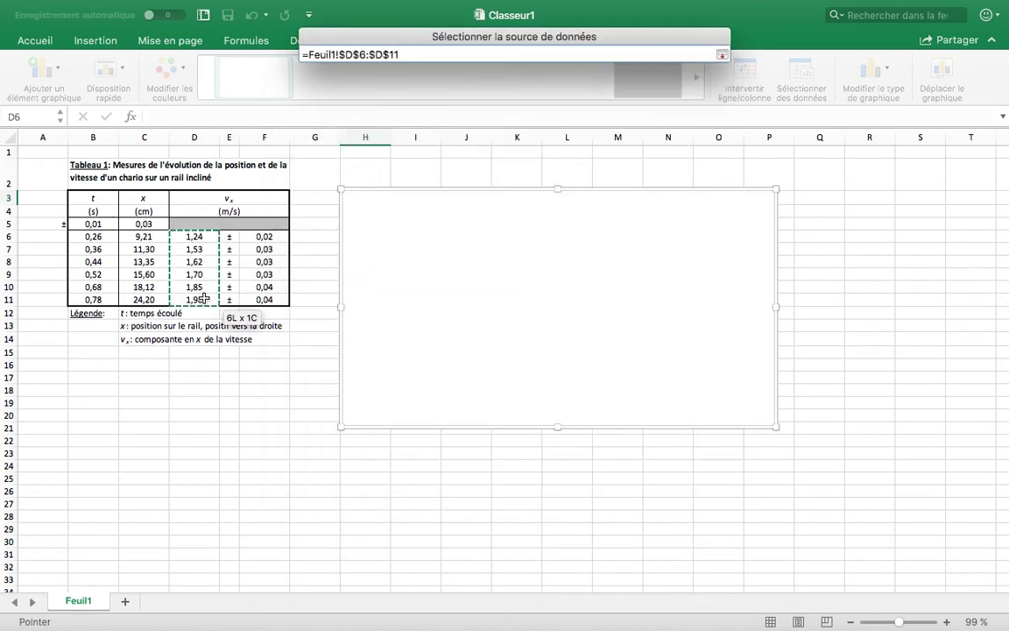
{"action": "key", "text": "Return"}
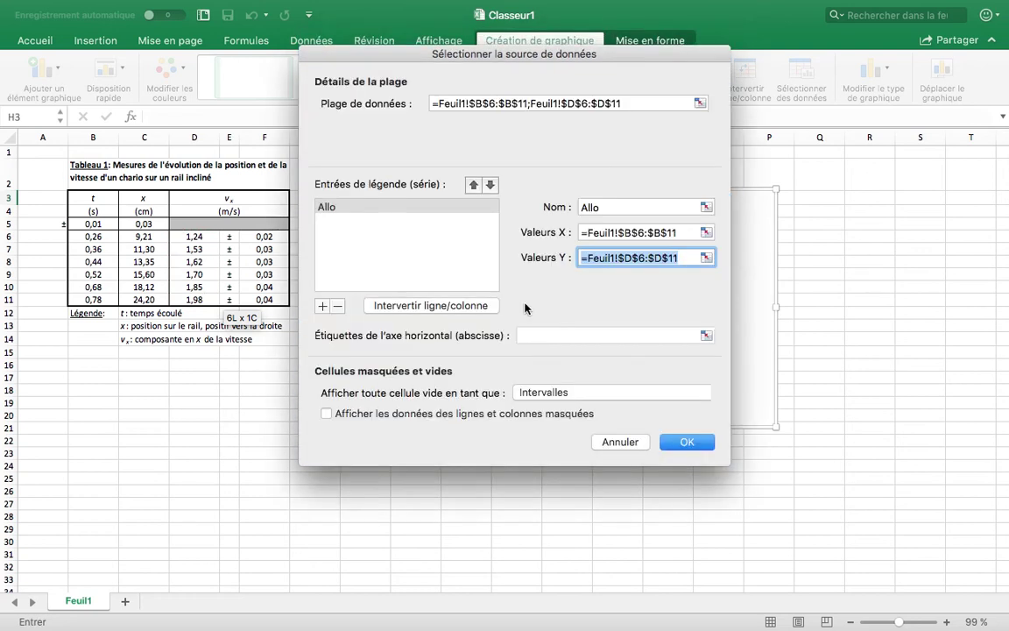
{"action": "left_click", "coordinate": [687, 441]}
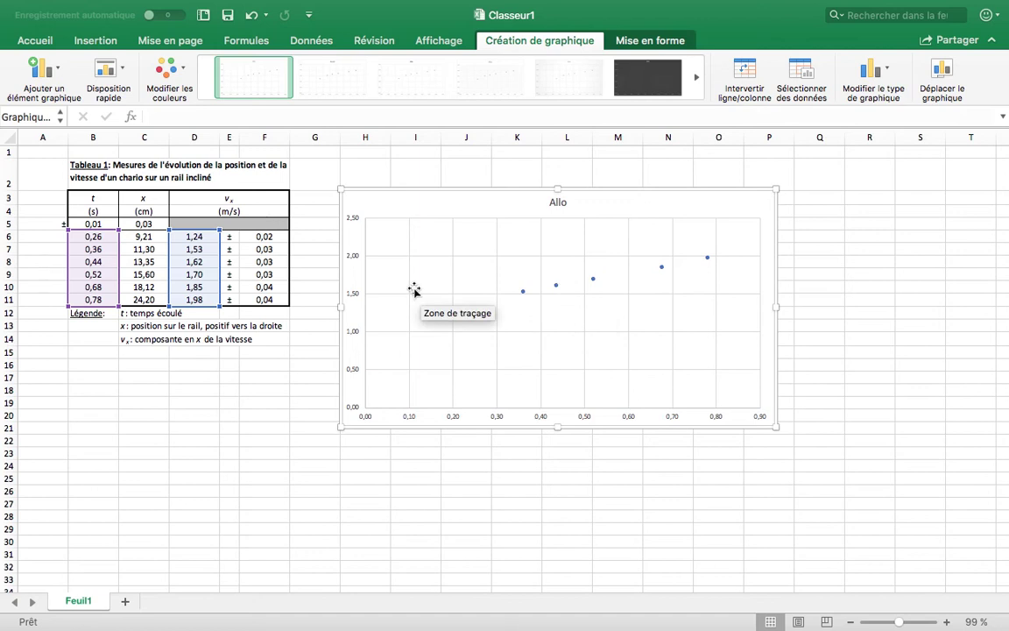
Add a primary vertical axis title to the chart reading "vx (m/s)"
{"action": "scroll", "coordinate": [437, 276], "scroll_direction": "right", "scroll_amount": 3}
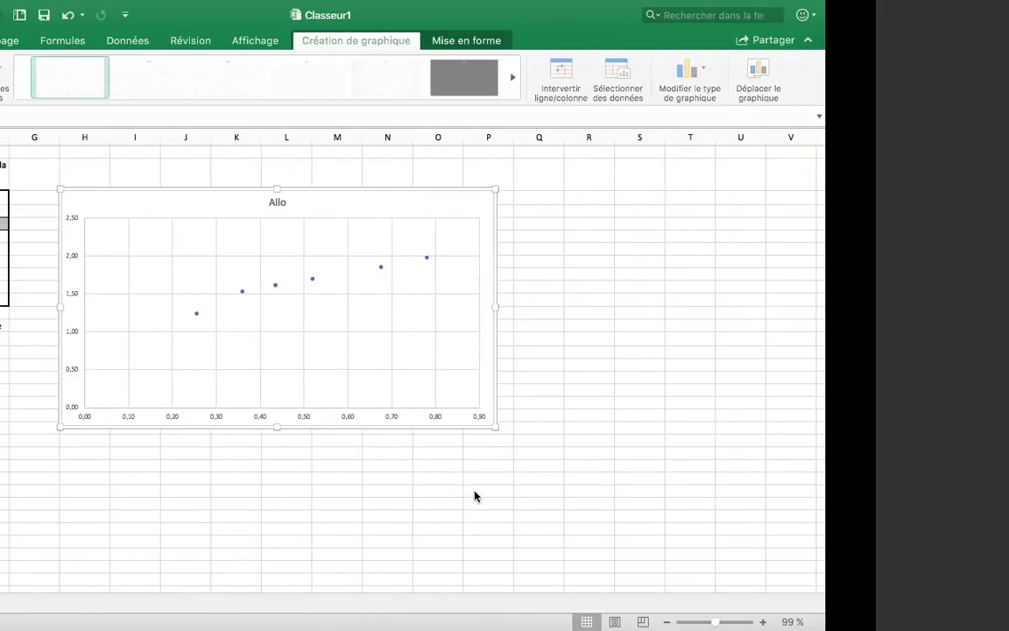
{"action": "scroll", "coordinate": [217, 468], "scroll_direction": "left", "scroll_amount": 3}
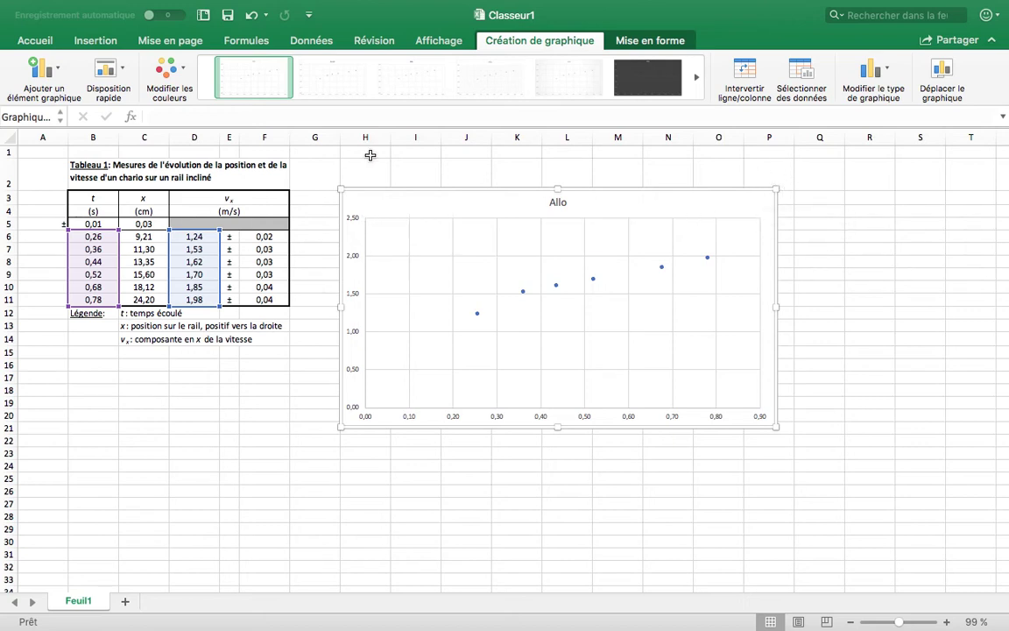
{"action": "left_click", "coordinate": [45, 72]}
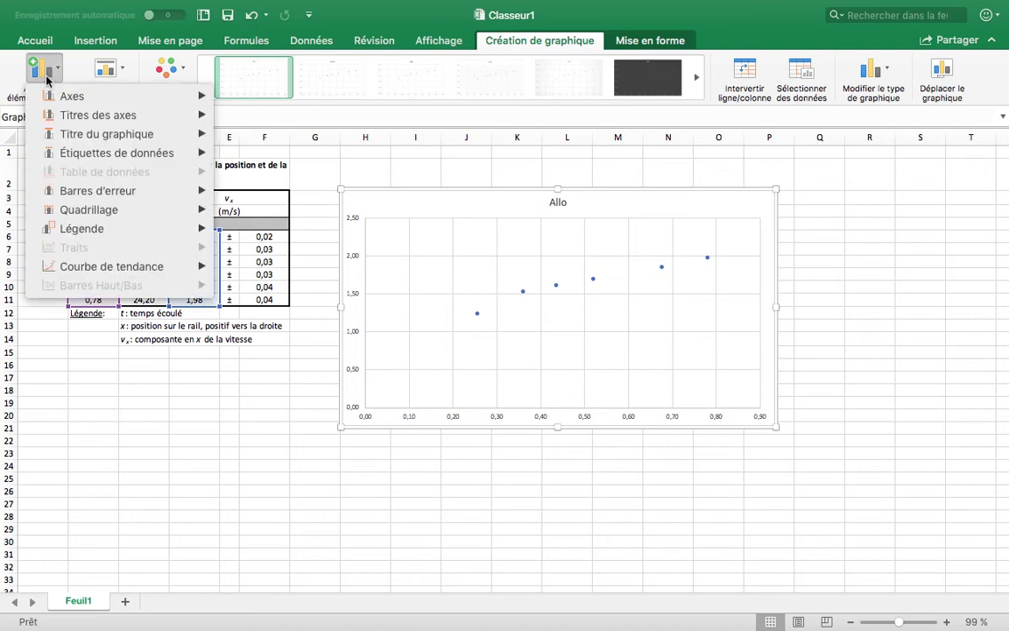
{"action": "mouse_move", "coordinate": [157, 113]}
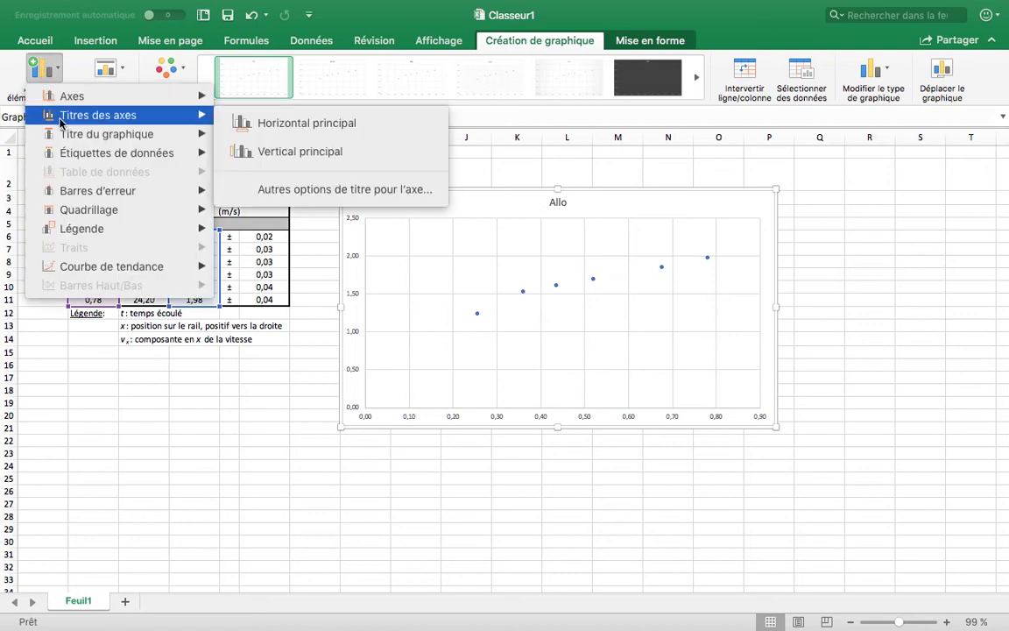
{"action": "left_click", "coordinate": [300, 153]}
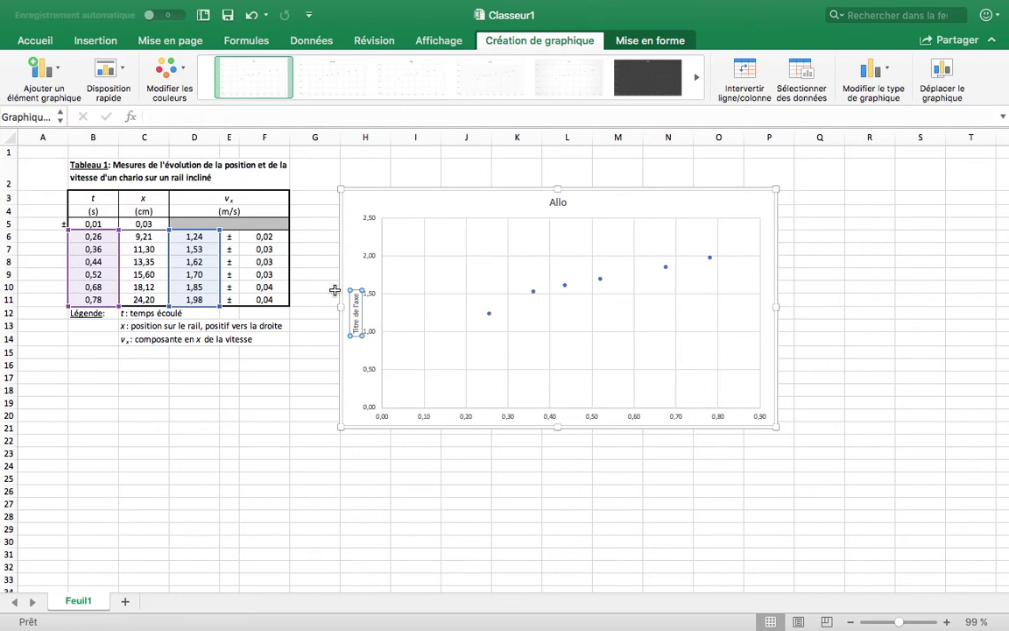
{"action": "left_click", "coordinate": [357, 314]}
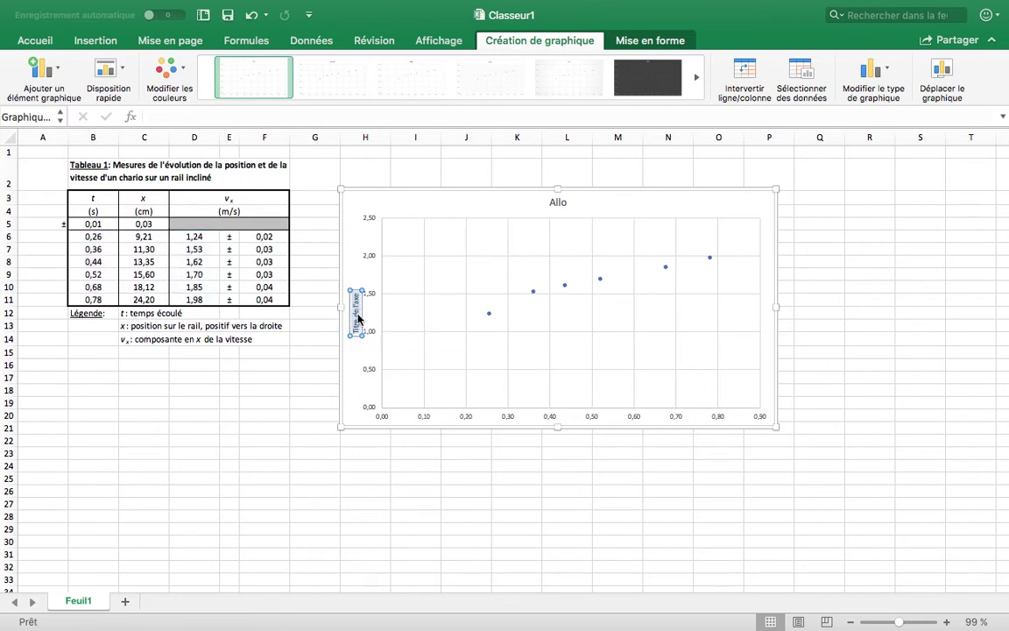
{"action": "key", "text": "BackSpace"}
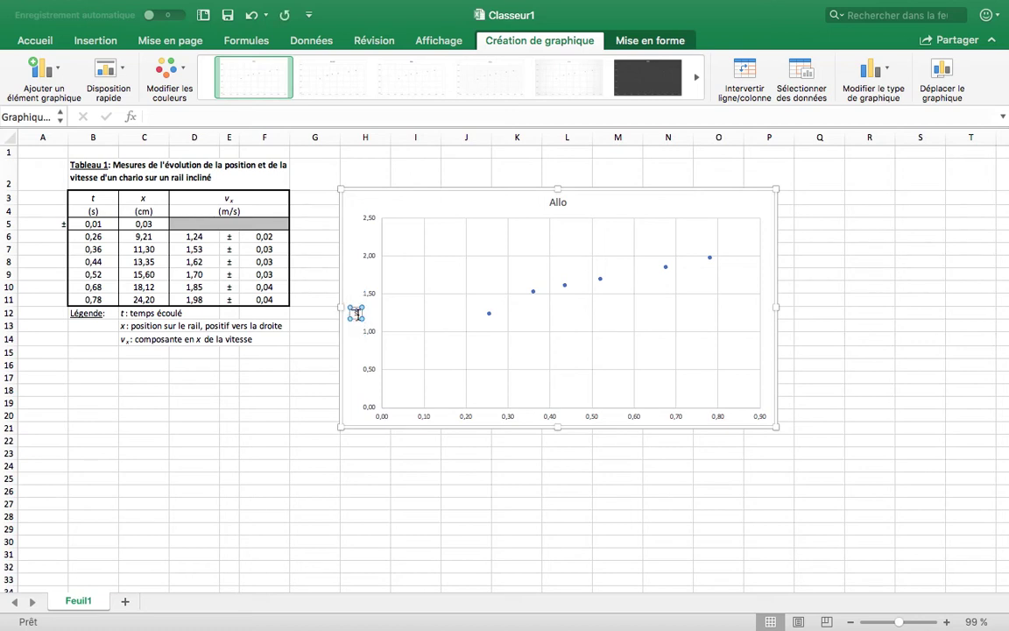
{"action": "type", "text": "vx (m/s)"}
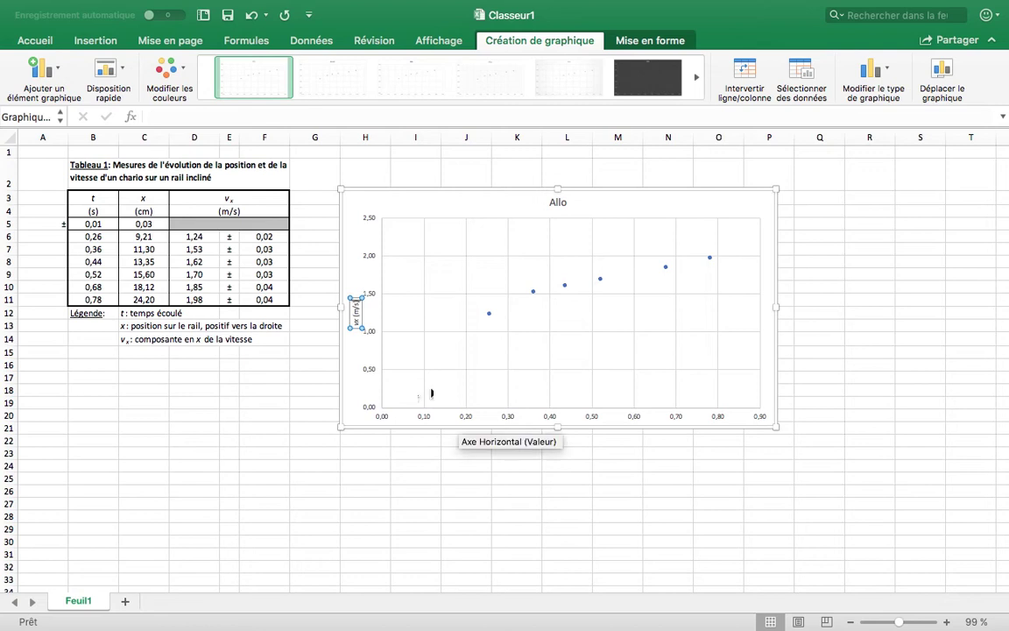
{"action": "left_click", "coordinate": [545, 465]}
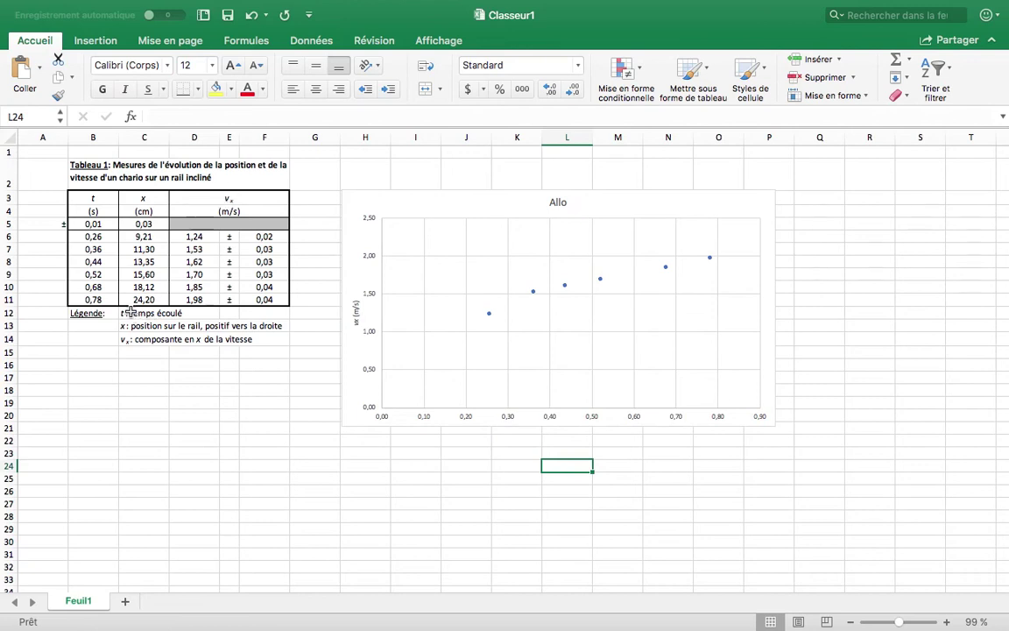
Add a primary horizontal axis title to the chart reading "t (s)"
{"action": "left_click", "coordinate": [565, 420]}
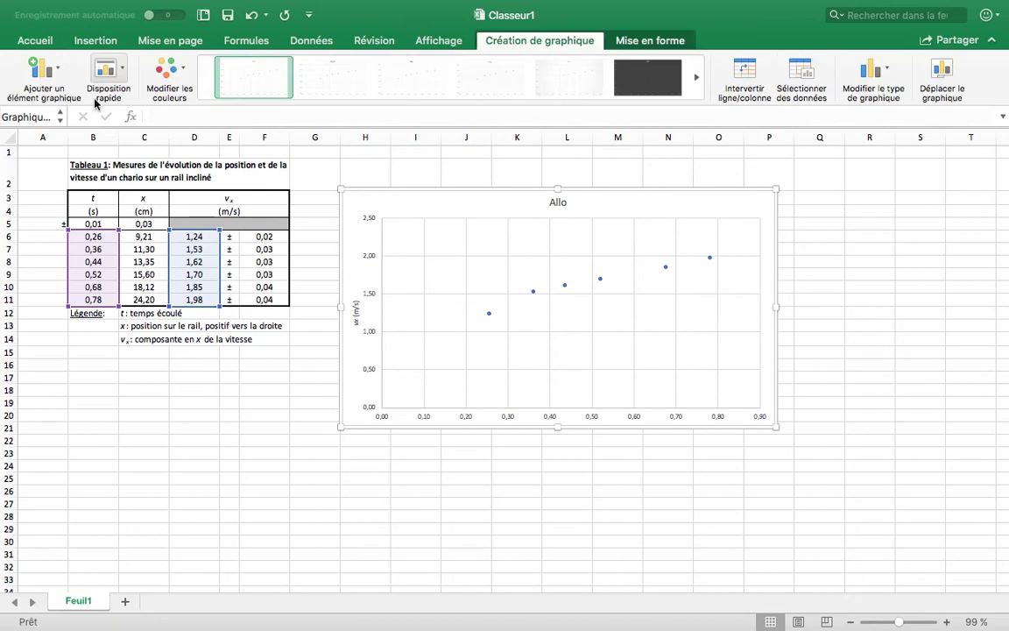
{"action": "left_click", "coordinate": [53, 75]}
{"action": "mouse_move", "coordinate": [96, 114]}
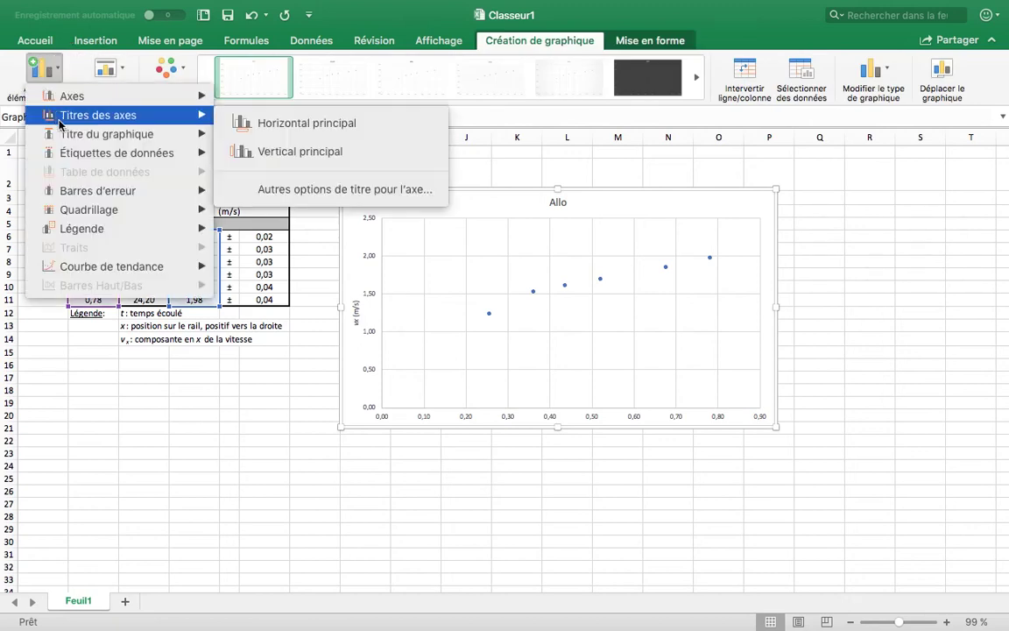
{"action": "left_click", "coordinate": [302, 124]}
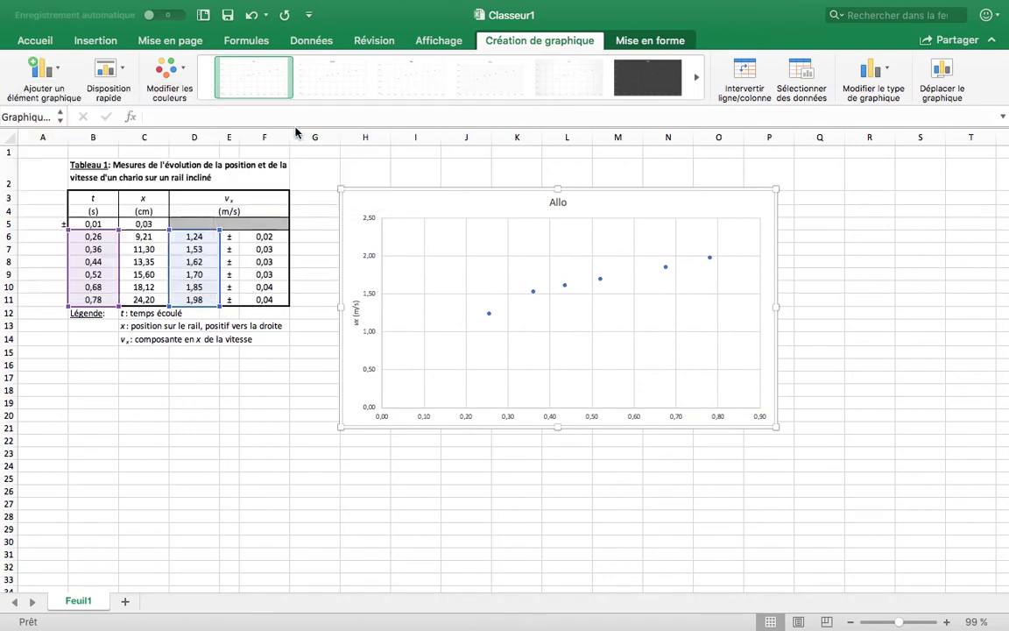
{"action": "triple_click", "coordinate": [565, 410]}
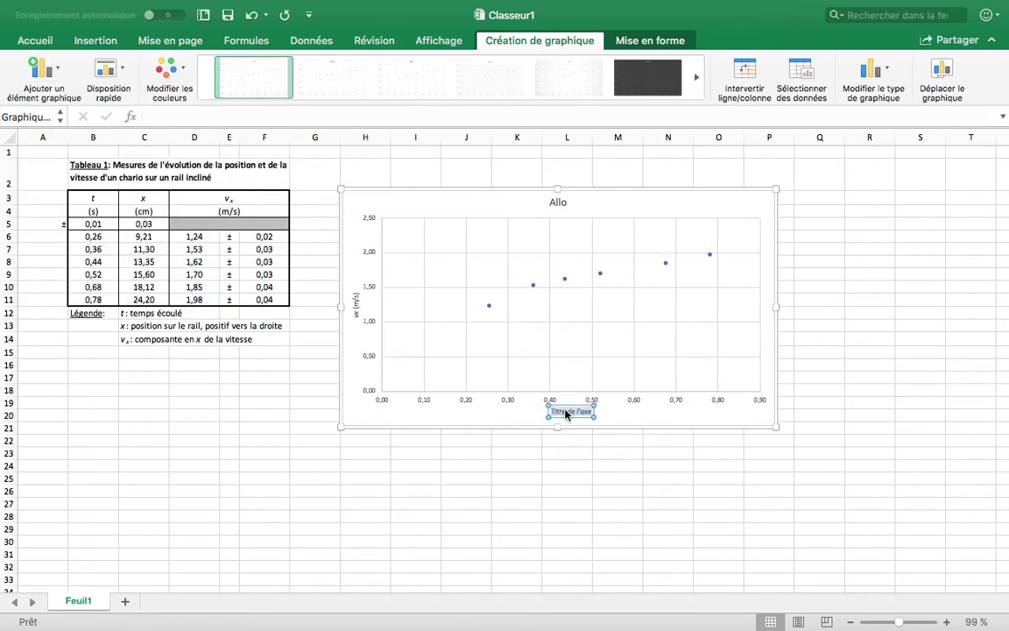
{"action": "key", "text": "BackSpace"}
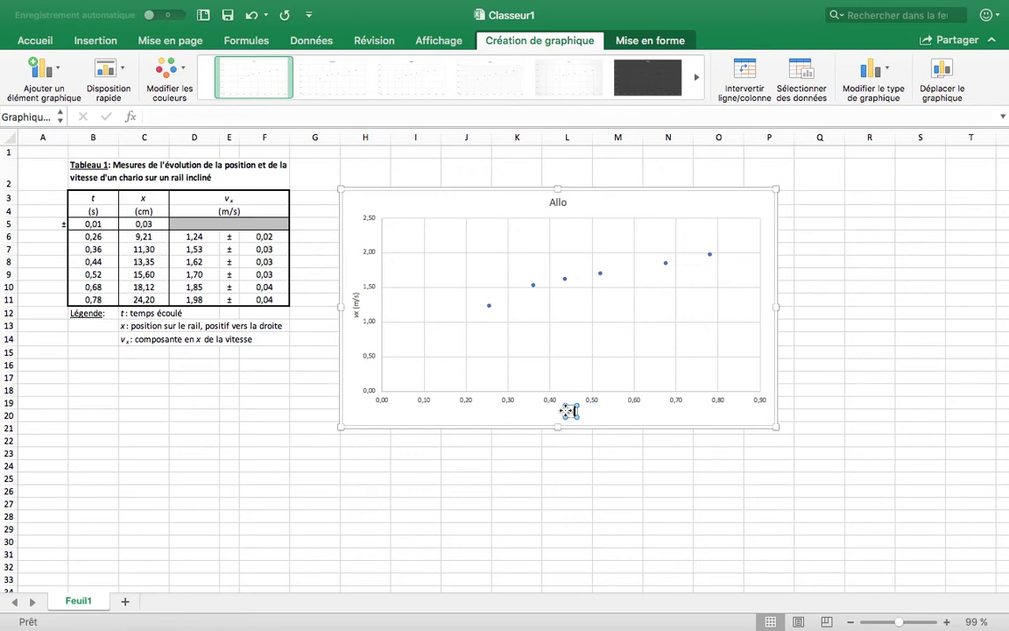
{"action": "type", "text": "t (s)"}
{"action": "left_click", "coordinate": [580, 451]}
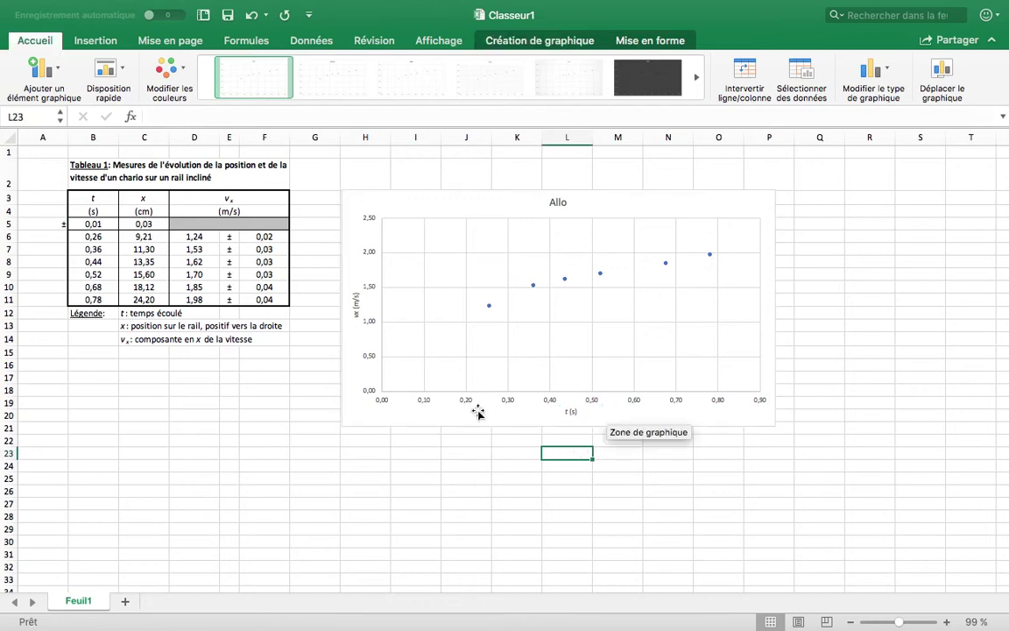
Replace the chart title with "Graphique 1: Mouvement", consulting the graph presentation guidelines for the required form of title
{"action": "left_click", "coordinate": [562, 205]}
{"action": "key", "text": "ctrl+Right"}
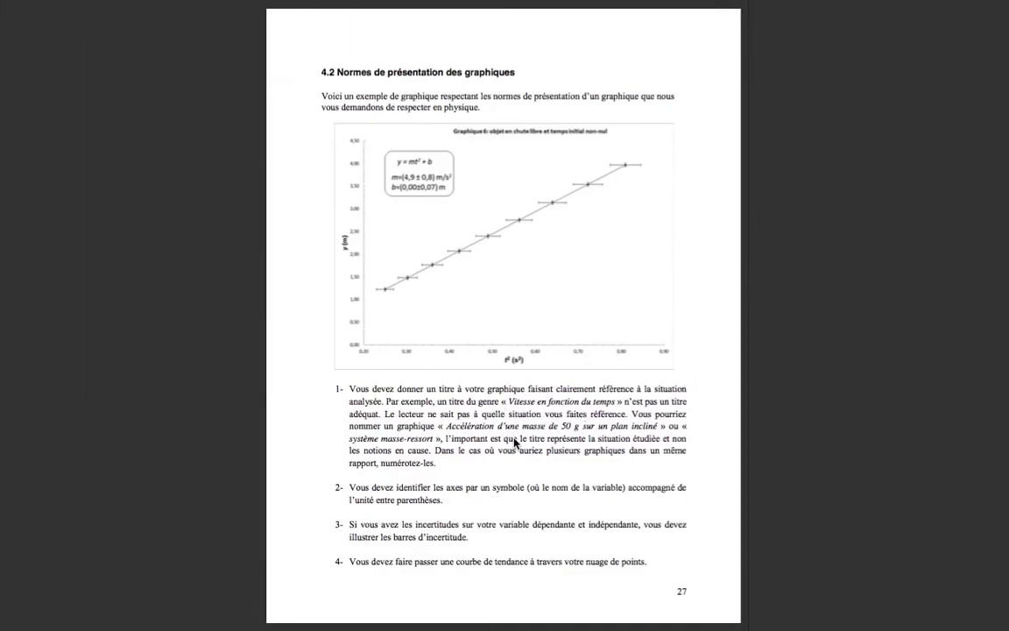
{"action": "key", "text": "ctrl+Left"}
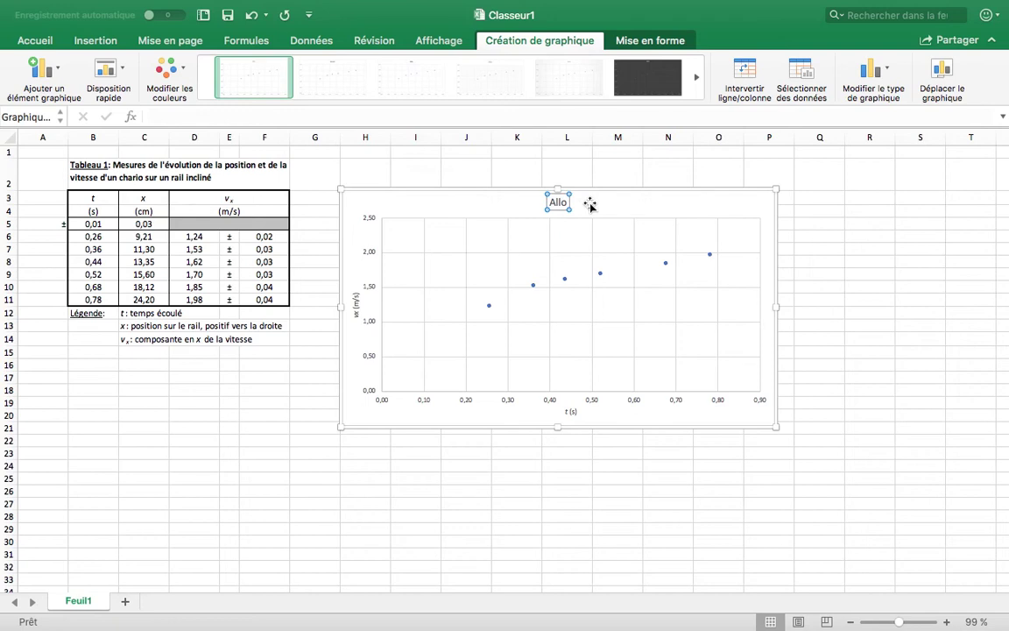
{"action": "double_click", "coordinate": [563, 204]}
{"action": "type", "text": "Mouvement"}
{"action": "key", "text": "Left"}
{"action": "key", "text": "Left"}
{"action": "key", "text": "Left"}
{"action": "key", "text": "Left"}
{"action": "key", "text": "Left"}
{"action": "key", "text": "Left"}
{"action": "key", "text": "Left"}
{"action": "key", "text": "Left"}
{"action": "key", "text": "Left"}
{"action": "type", "text": "Grahp"}
{"action": "key", "text": "BackSpace"}
{"action": "key", "text": "BackSpace"}
{"action": "type", "text": "phique 1:"}
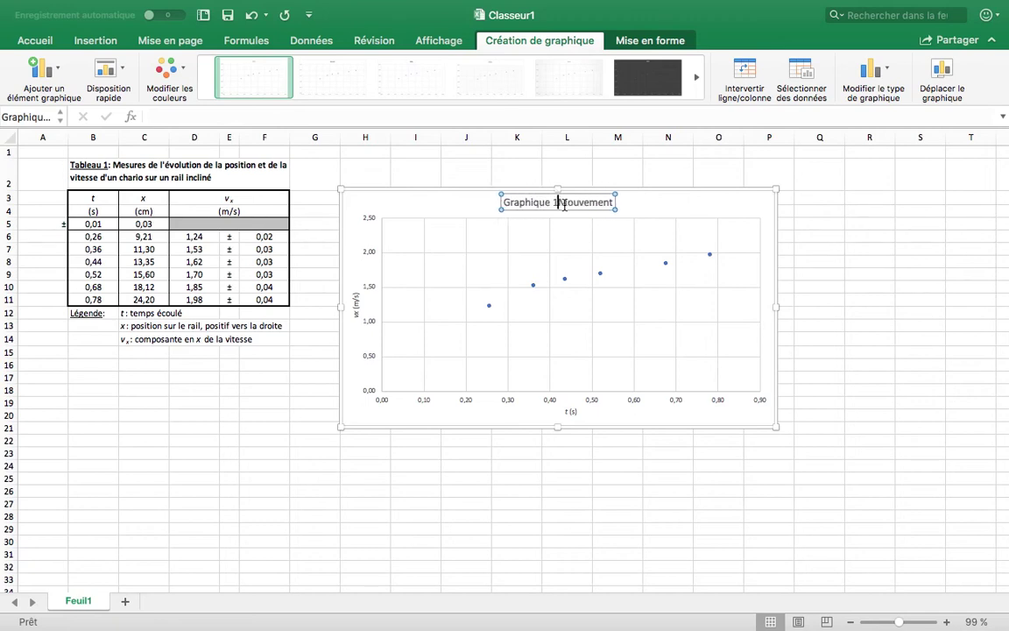
Complete the chart title by appending "d'un chariot sur un rail incliné"
{"action": "key", "text": "Right"}
{"action": "key", "text": "Right"}
{"action": "key", "text": "Right"}
{"action": "key", "text": "Right"}
{"action": "key", "text": "Right"}
{"action": "key", "text": "Right"}
{"action": "key", "text": "Right"}
{"action": "key", "text": "Right"}
{"action": "key", "text": "Right"}
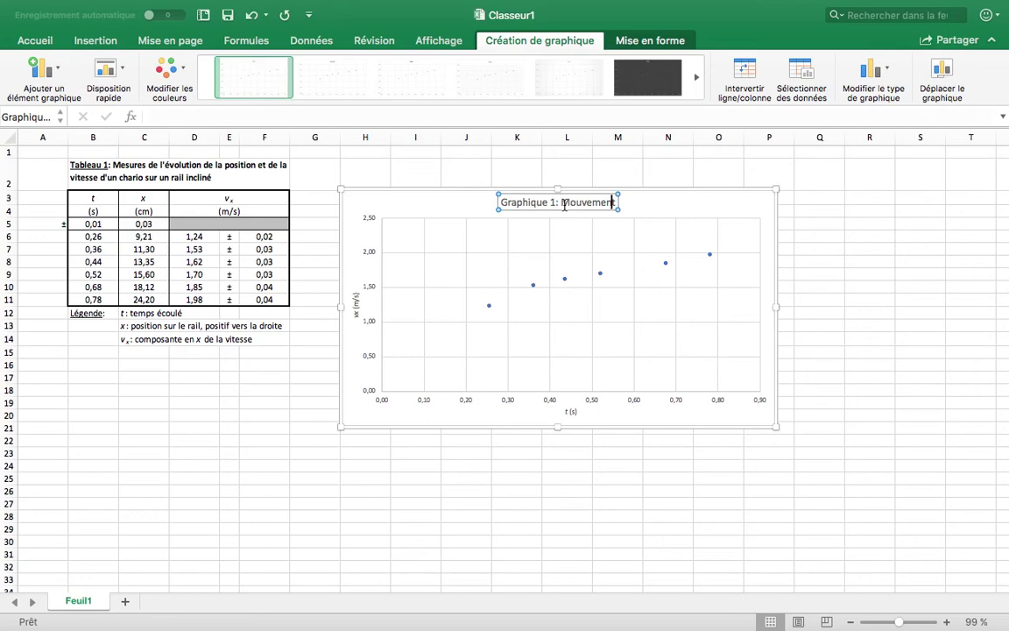
{"action": "type", "text": "d'un char"}
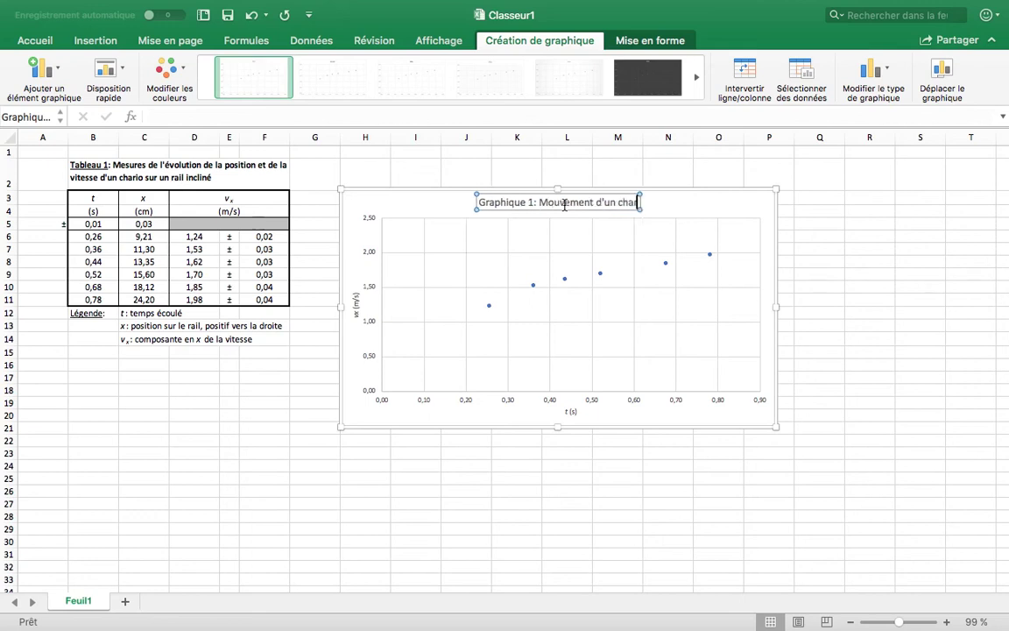
{"action": "type", "text": "iot sur un rail"}
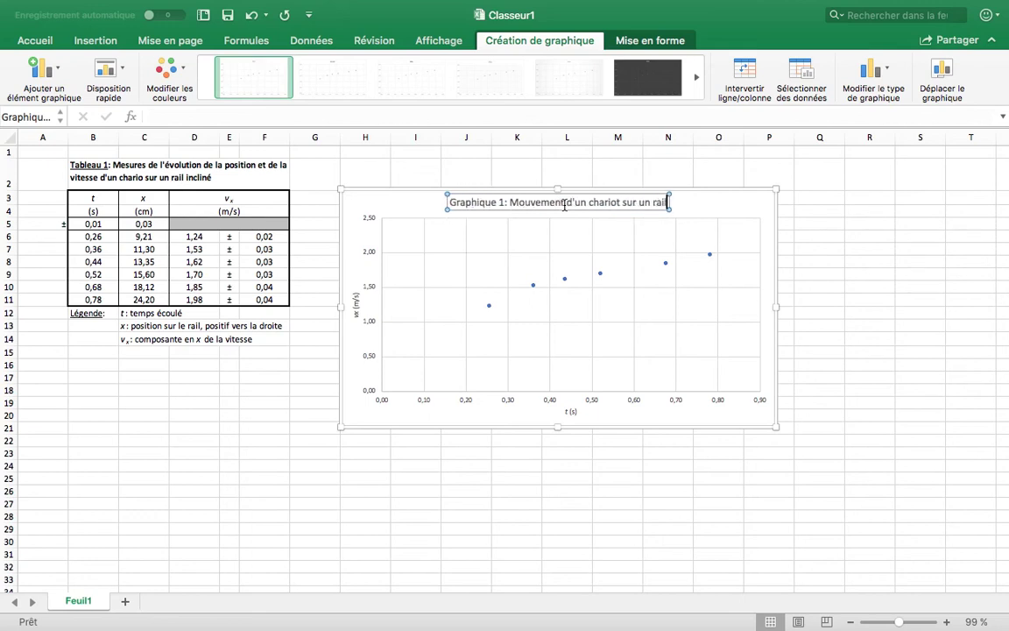
{"action": "type", "text": " incliné"}
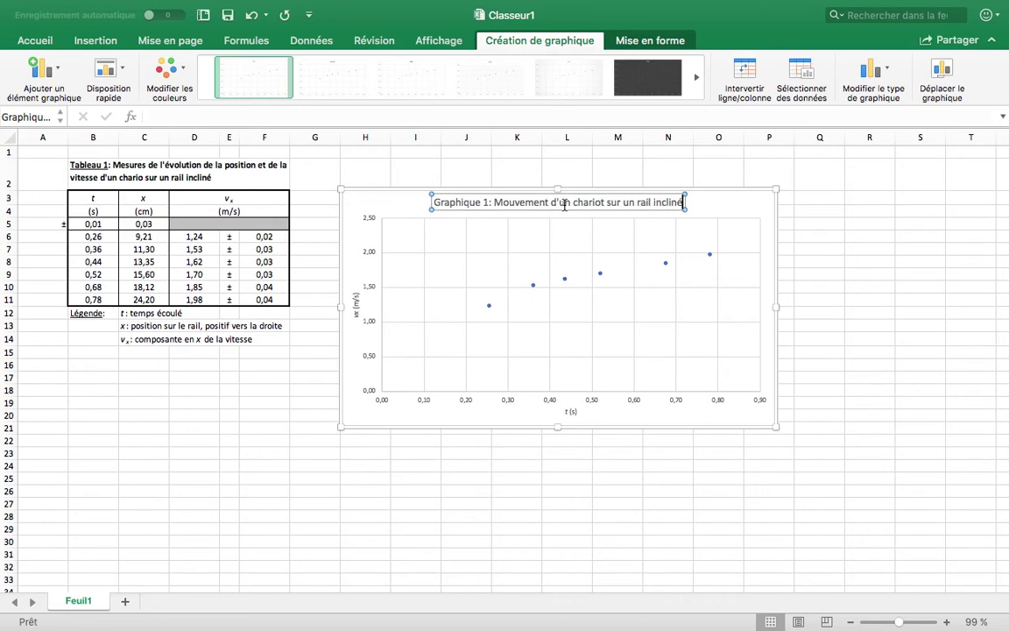
{"action": "left_click", "coordinate": [839, 297]}
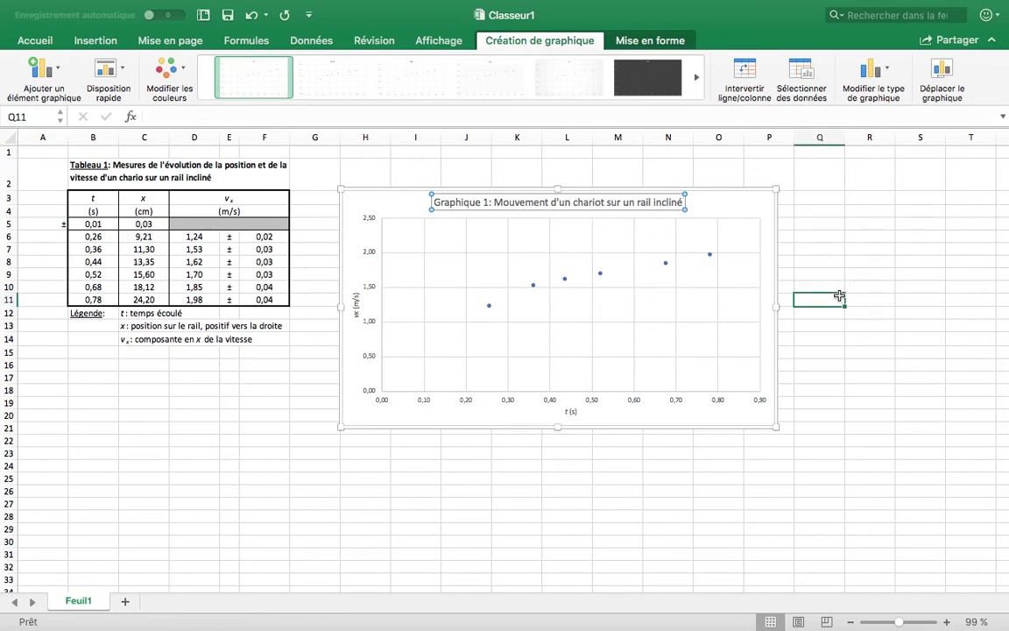
Make the chart title bold
{"action": "left_click", "coordinate": [568, 202]}
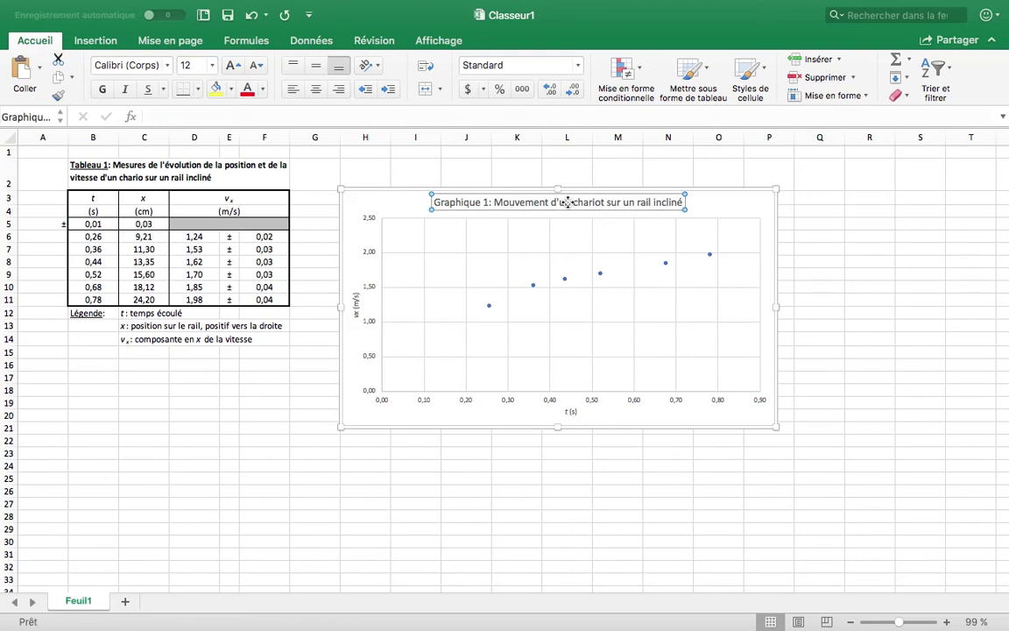
{"action": "key", "text": "super+b"}
{"action": "left_click", "coordinate": [876, 317]}
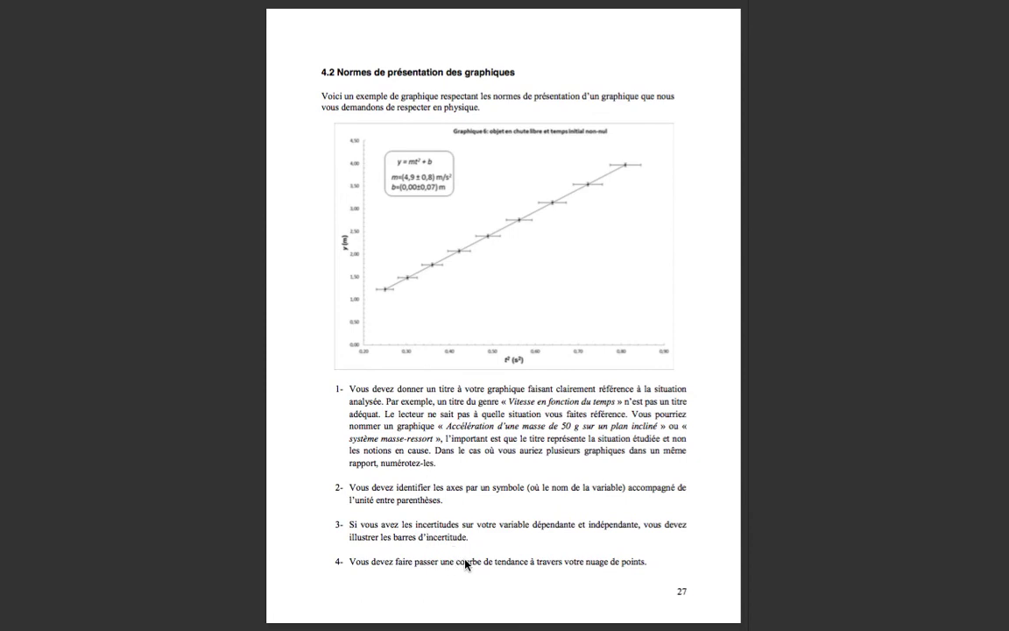
Review the remaining graph presentation guidelines and examine the data series' line and marker formatting options
{"action": "scroll", "coordinate": [465, 564], "scroll_direction": "down", "scroll_amount": 15}
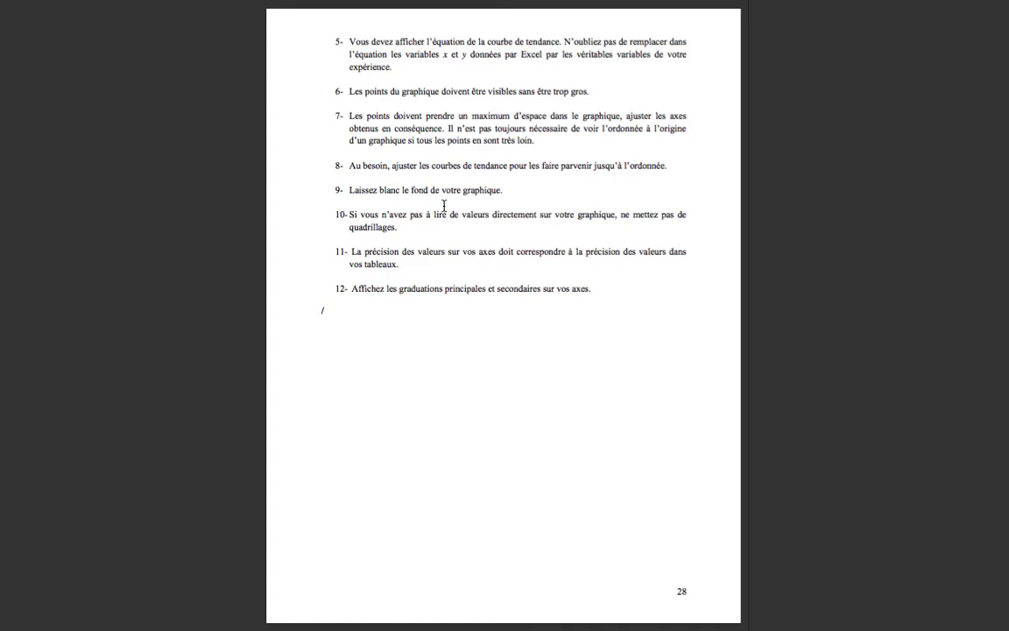
{"action": "key", "text": "ctrl+Left"}
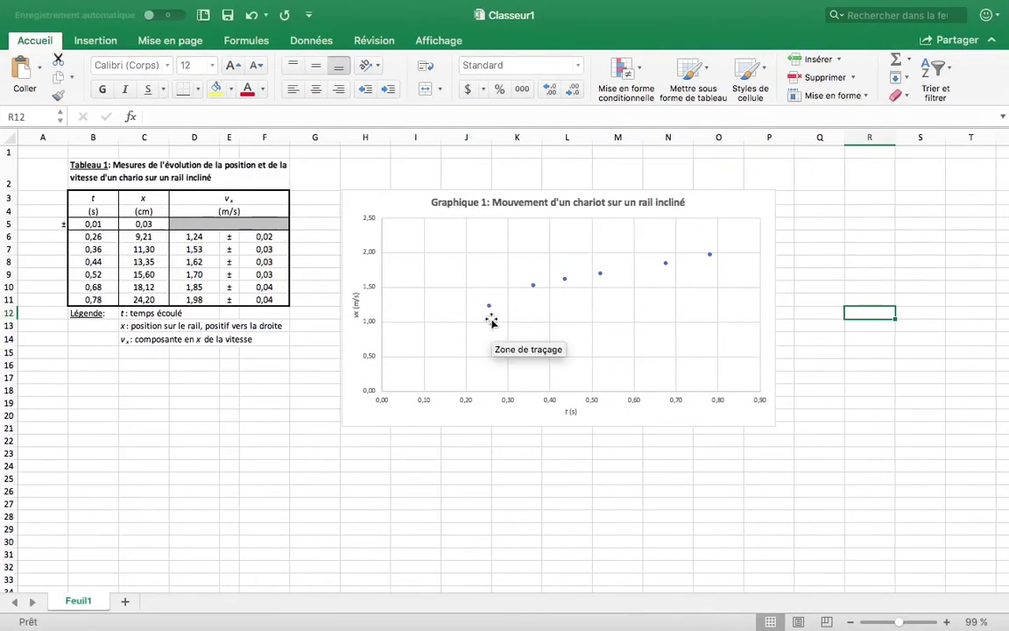
{"action": "mouse_move", "coordinate": [490, 309]}
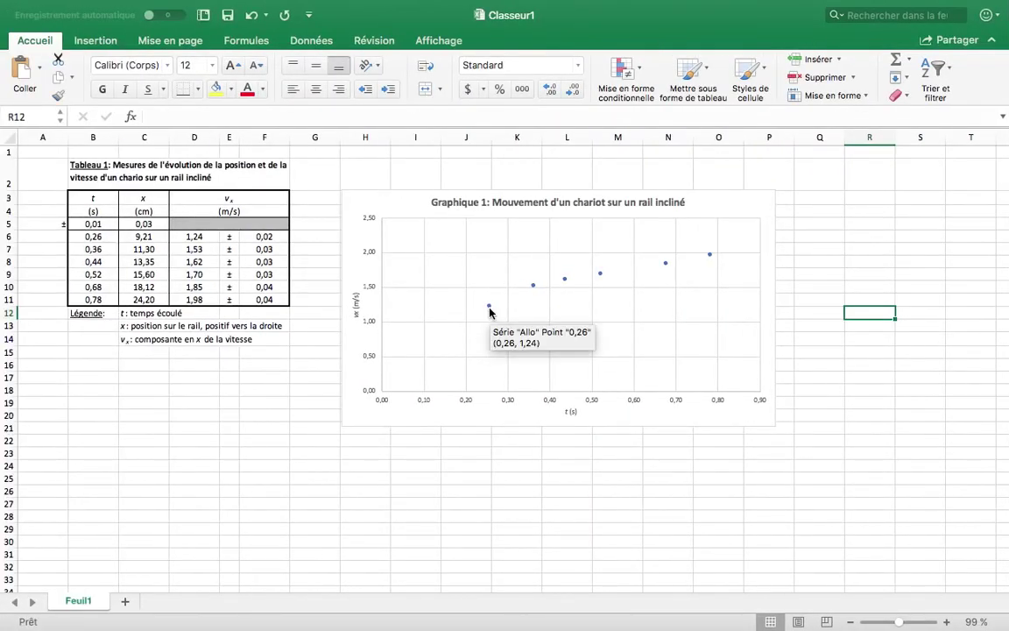
{"action": "left_click", "coordinate": [490, 309]}
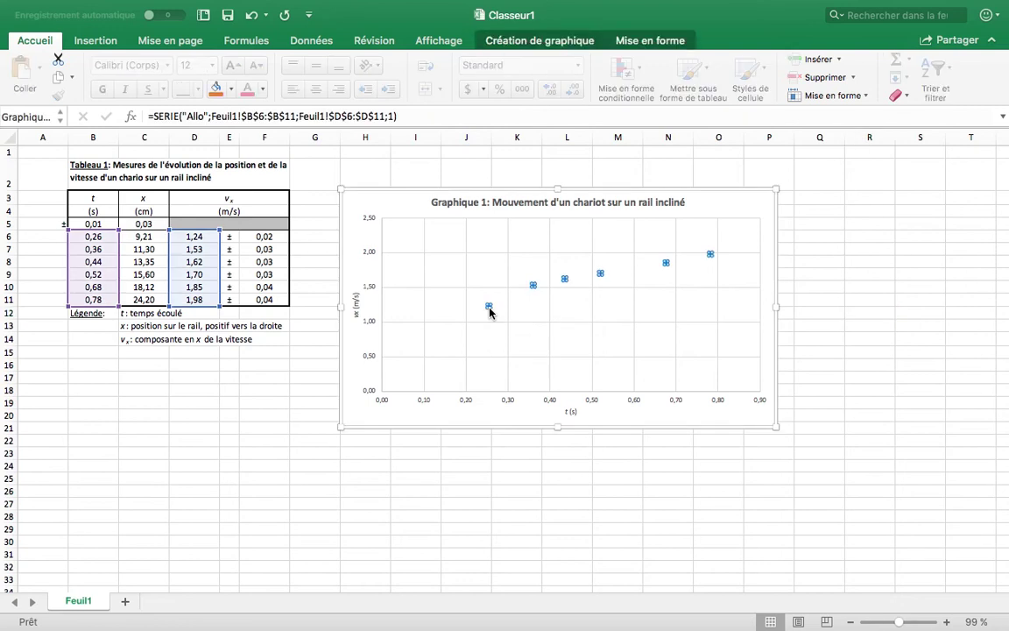
{"action": "left_click", "coordinate": [276, 451]}
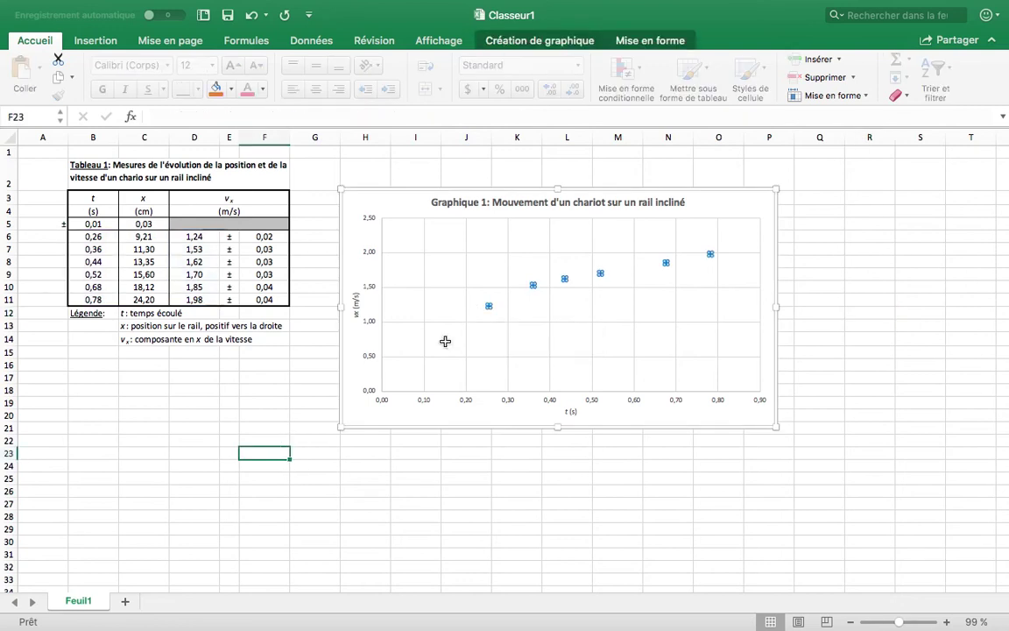
{"action": "left_click", "coordinate": [490, 309]}
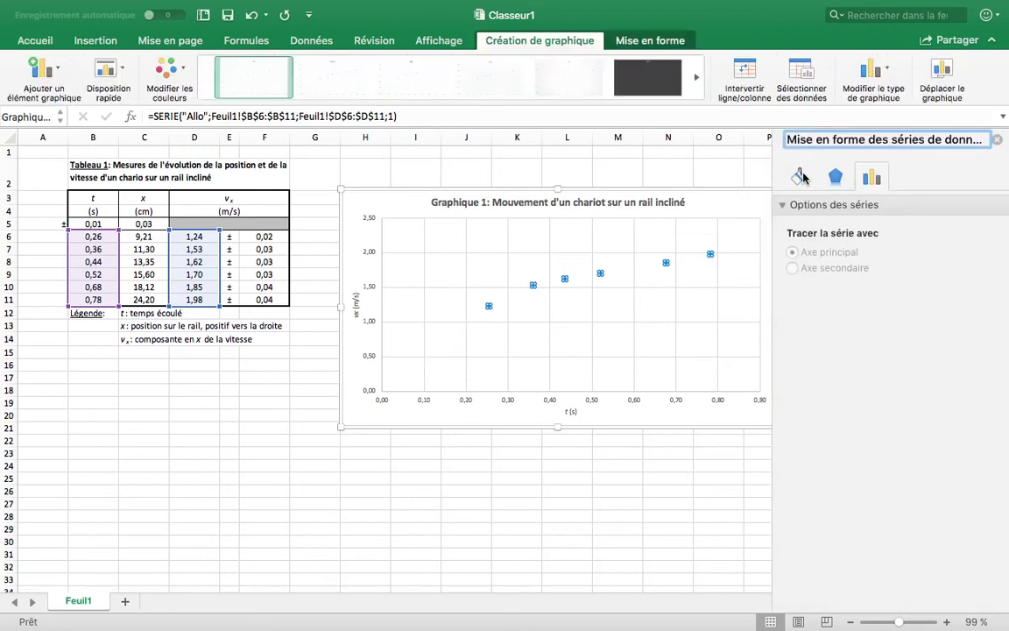
{"action": "left_click", "coordinate": [800, 177]}
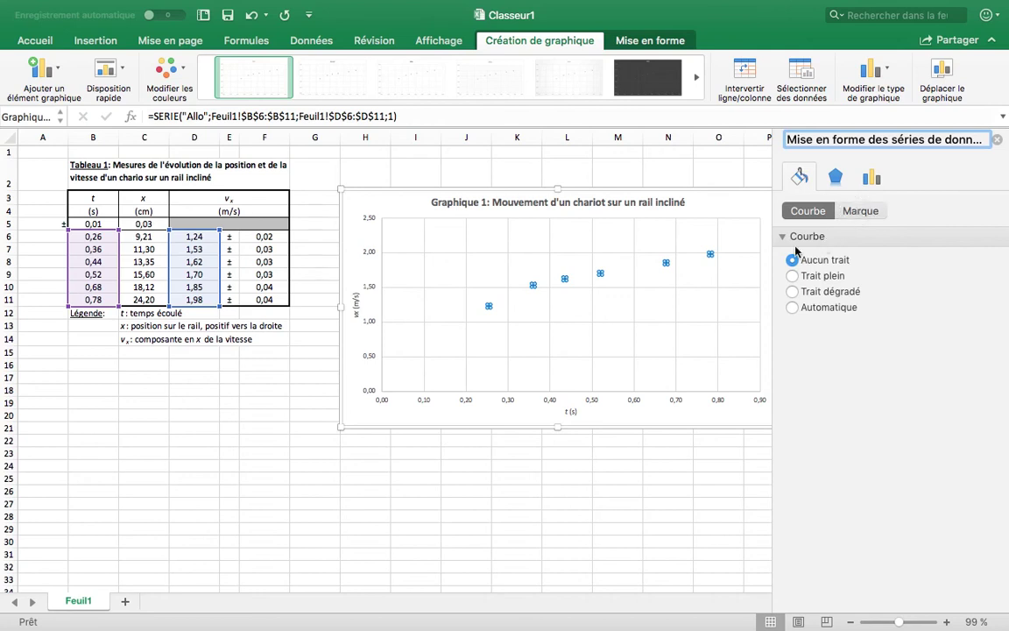
{"action": "left_click", "coordinate": [860, 210]}
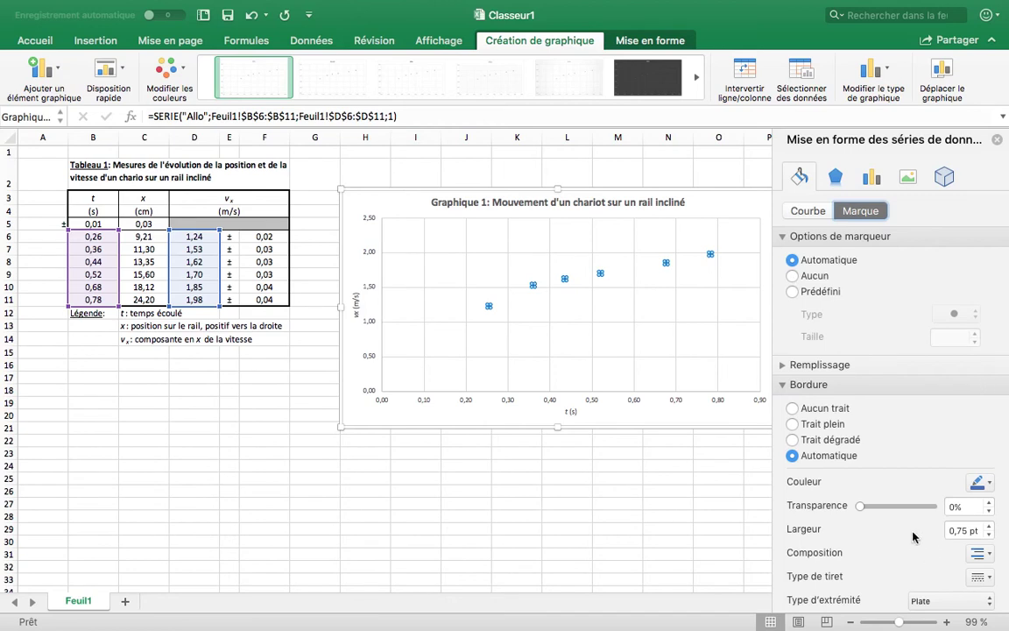
{"action": "left_click", "coordinate": [783, 386]}
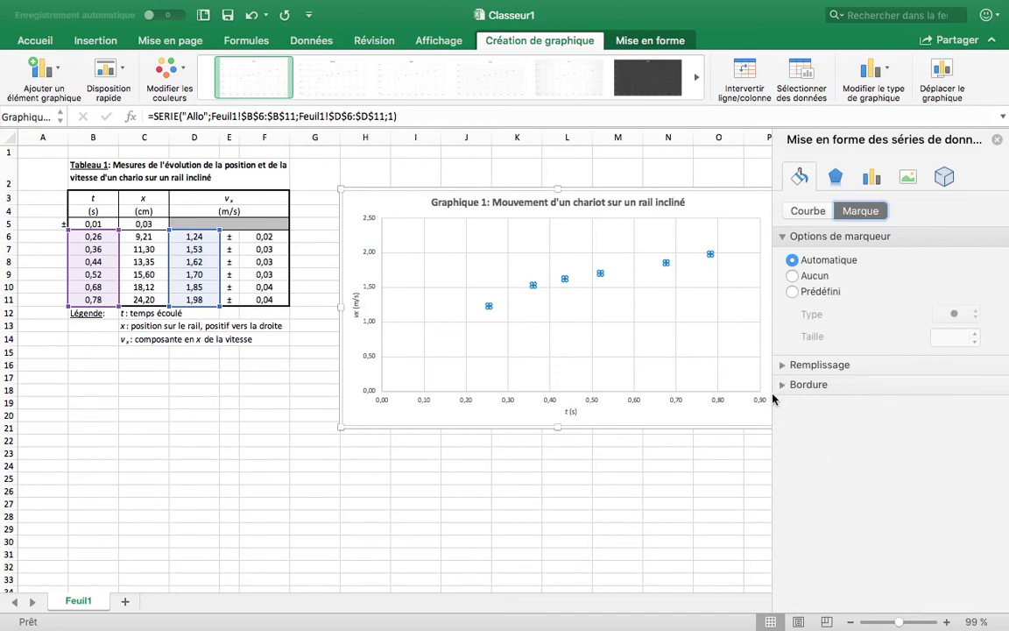
{"action": "left_click", "coordinate": [998, 142]}
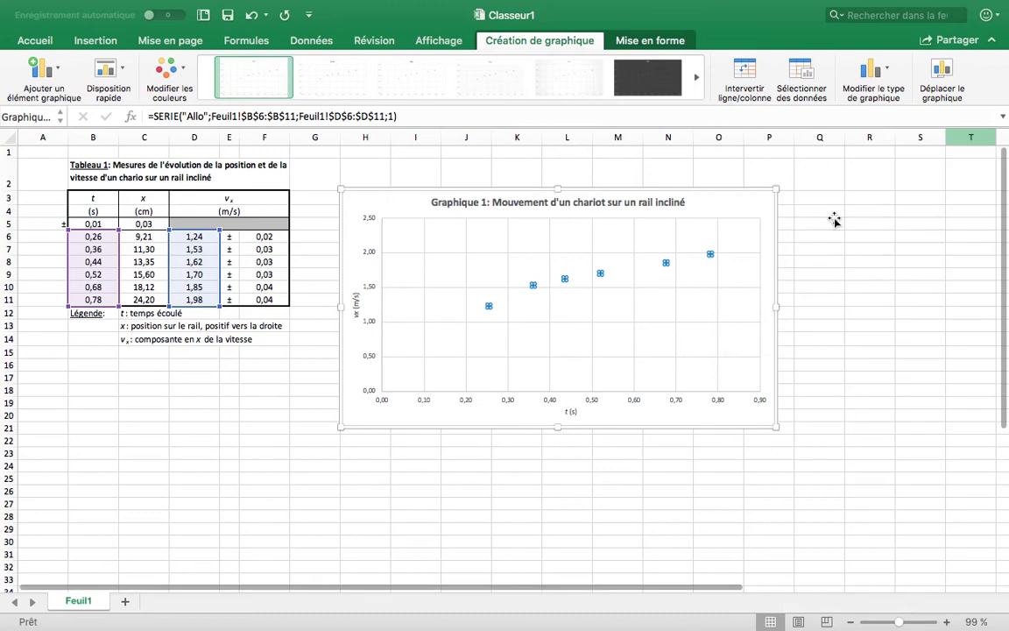
Delete the chart's major horizontal and vertical gridlines
{"action": "left_click", "coordinate": [434, 324]}
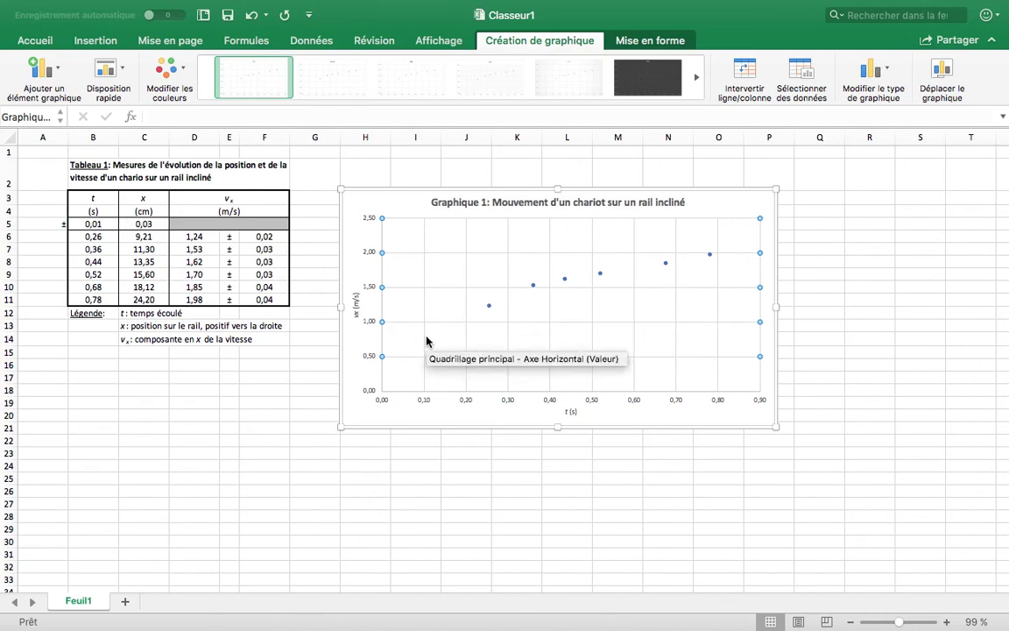
{"action": "left_click", "coordinate": [353, 345]}
{"action": "left_click", "coordinate": [426, 327]}
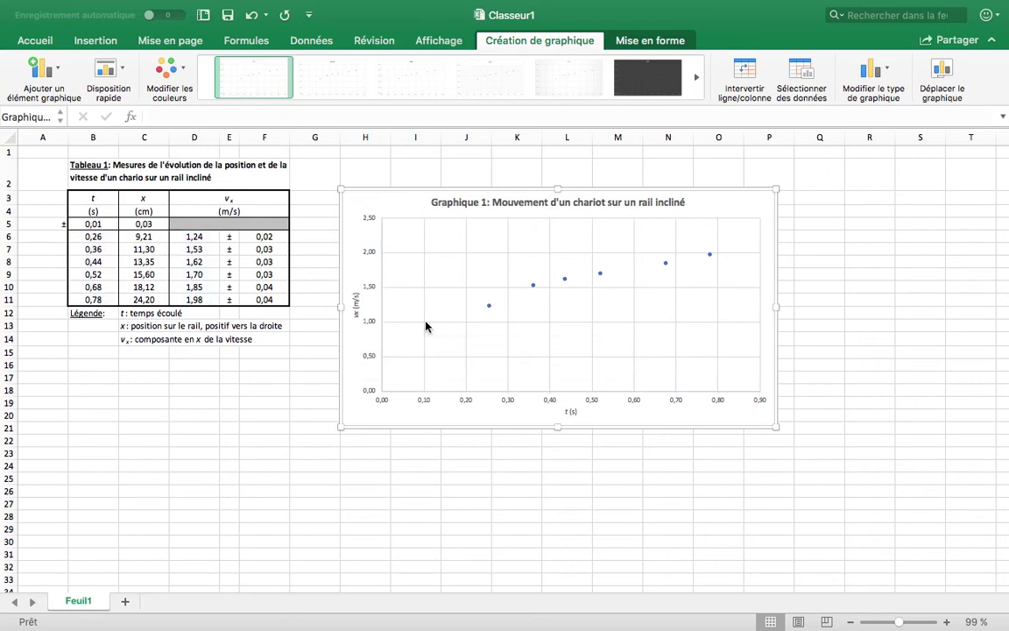
{"action": "left_click", "coordinate": [426, 327]}
{"action": "left_click", "coordinate": [419, 322]}
{"action": "left_click", "coordinate": [418, 325]}
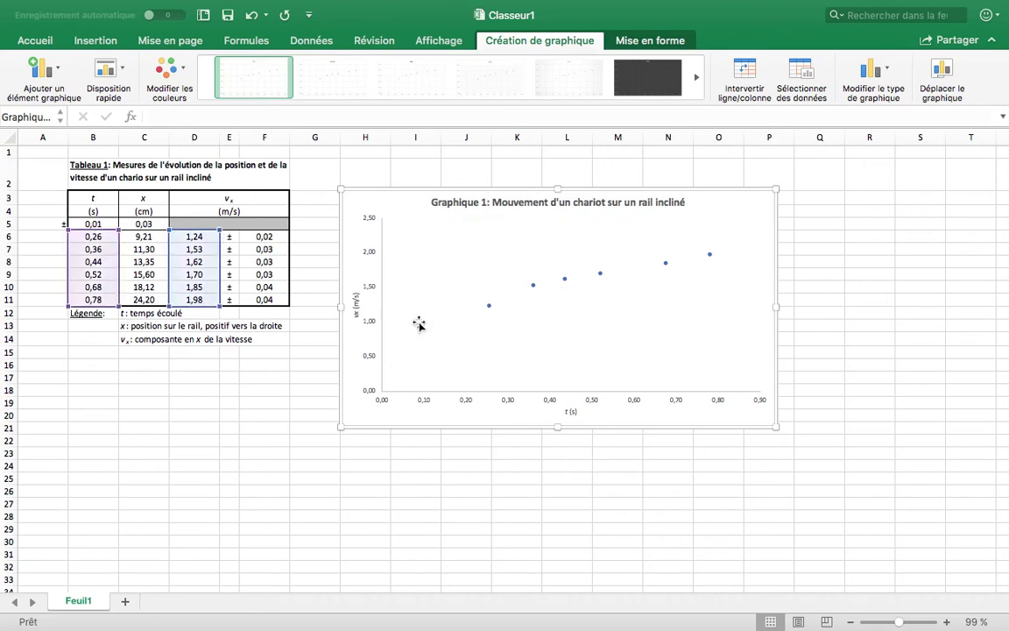
{"action": "left_click", "coordinate": [58, 59]}
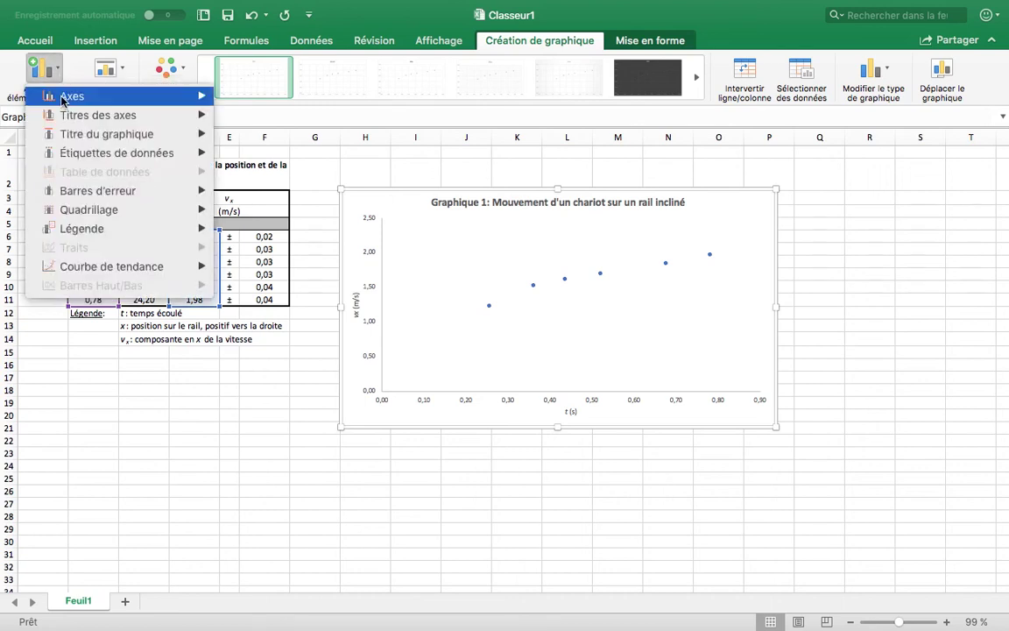
{"action": "mouse_move", "coordinate": [74, 212]}
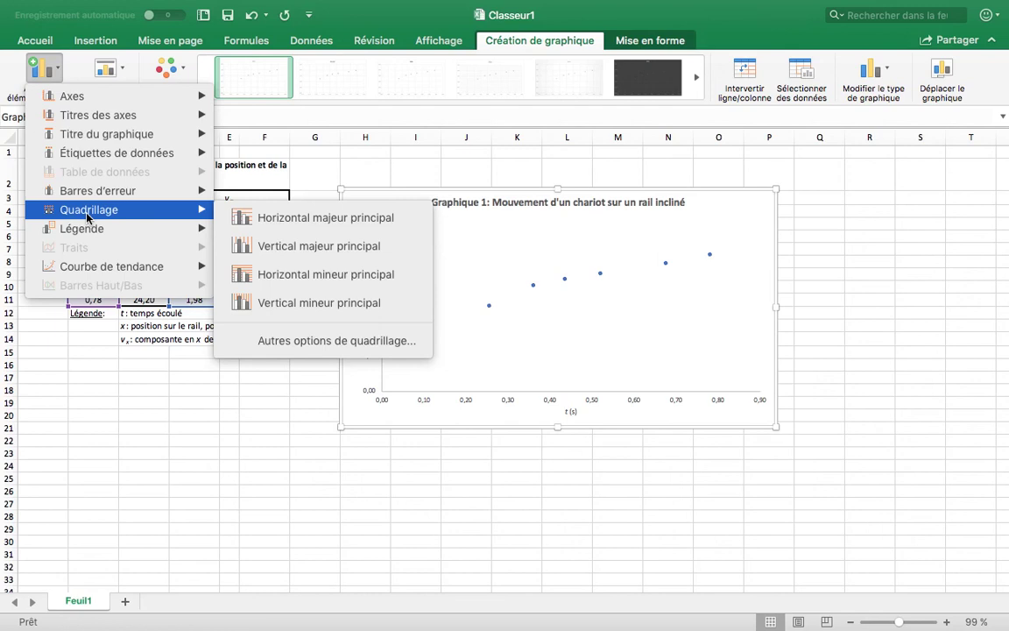
{"action": "key", "text": "Escape"}
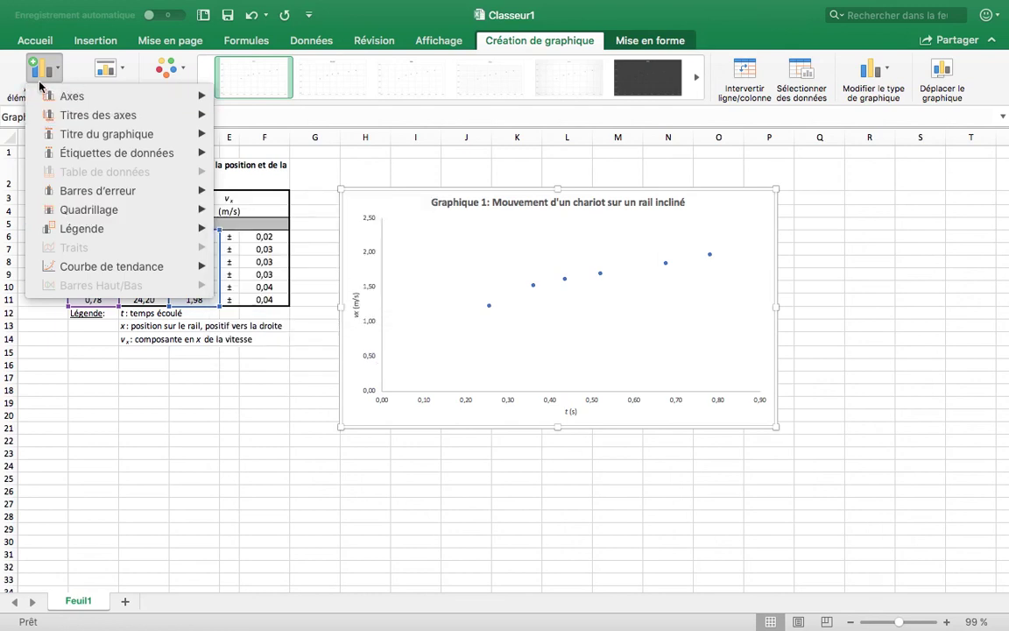
{"action": "key", "text": "Escape"}
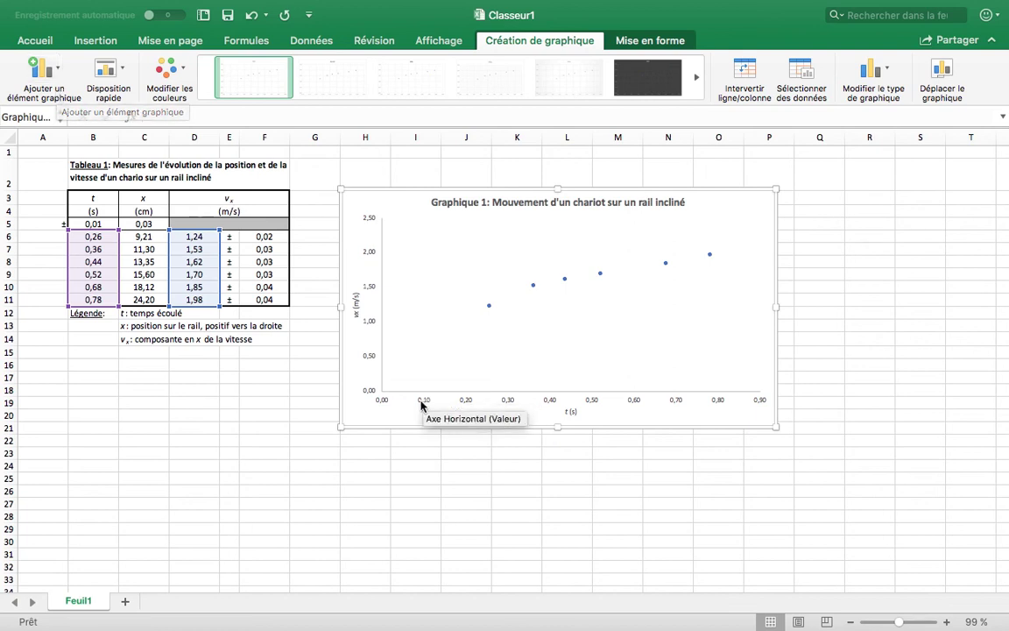
Set both the major and minor tick marks of the chart's horizontal axis to "À l'extérieur"
{"action": "left_click", "coordinate": [51, 74]}
{"action": "mouse_move", "coordinate": [91, 233]}
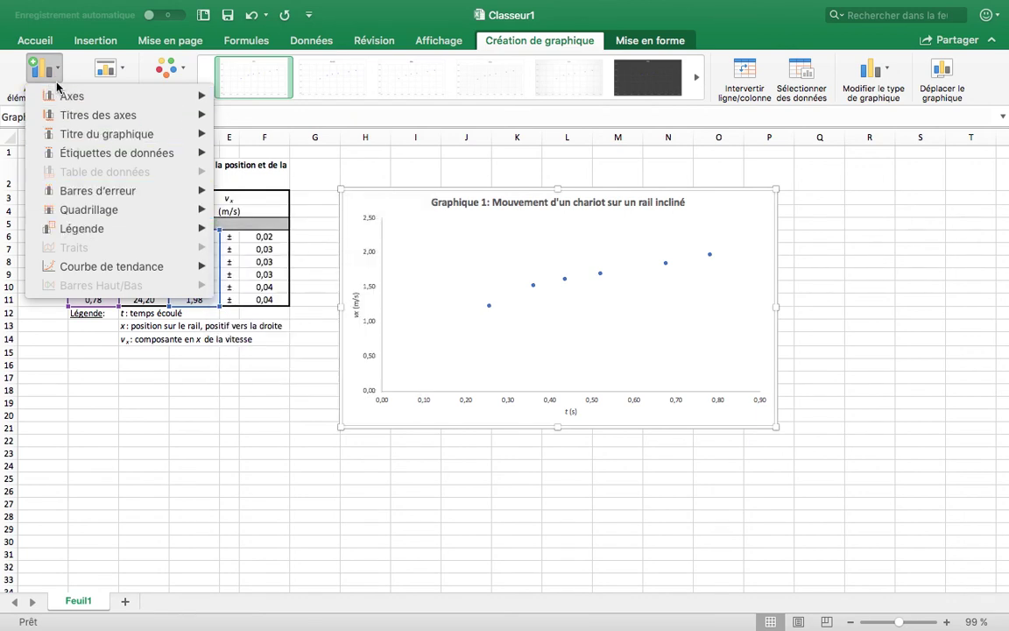
{"action": "mouse_move", "coordinate": [62, 98]}
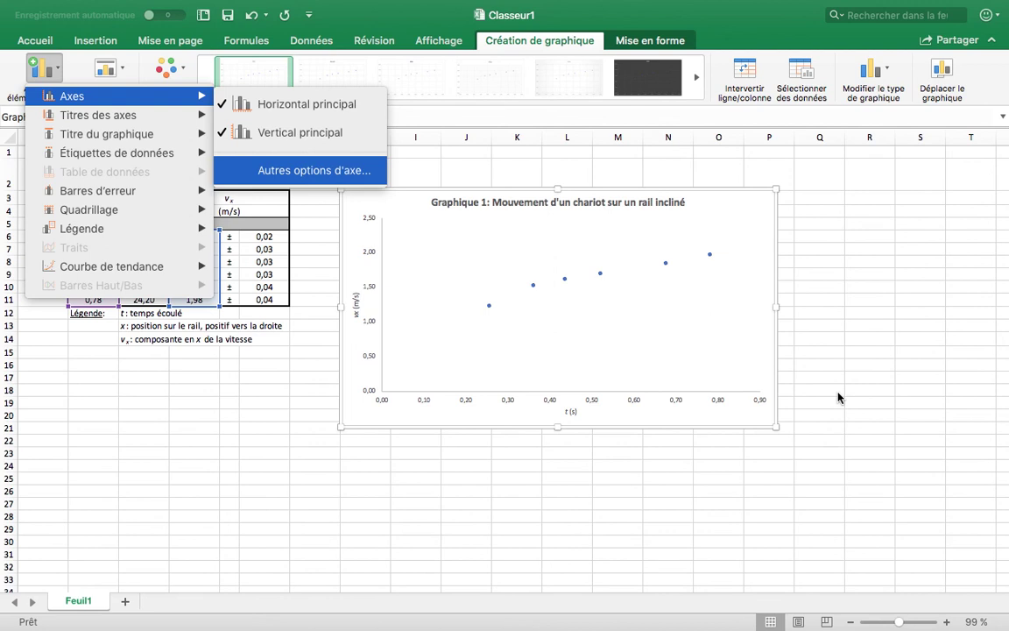
{"action": "key", "text": "Return"}
{"action": "scroll", "coordinate": [889, 438], "scroll_direction": "down", "scroll_amount": 2}
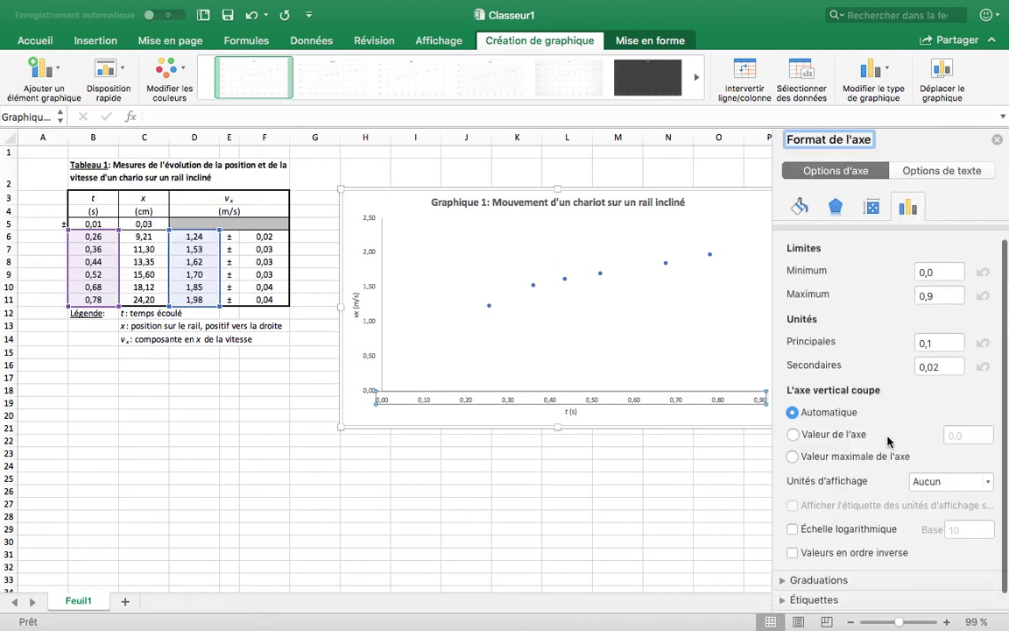
{"action": "scroll", "coordinate": [889, 441], "scroll_direction": "down", "scroll_amount": 1}
{"action": "left_click", "coordinate": [791, 562]}
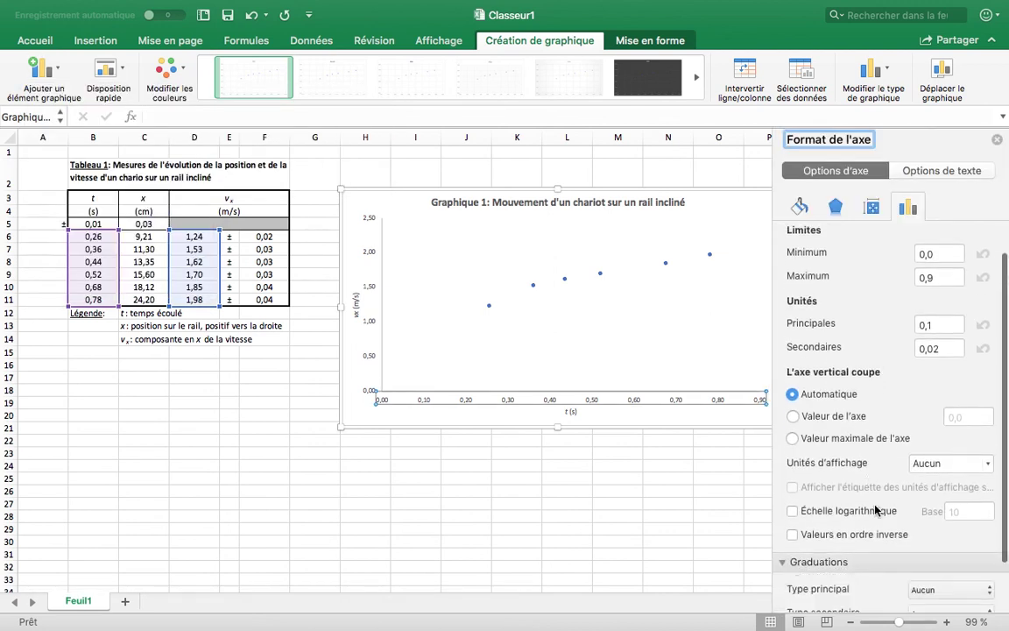
{"action": "scroll", "coordinate": [876, 510], "scroll_direction": "down", "scroll_amount": 3}
{"action": "left_click", "coordinate": [941, 529]}
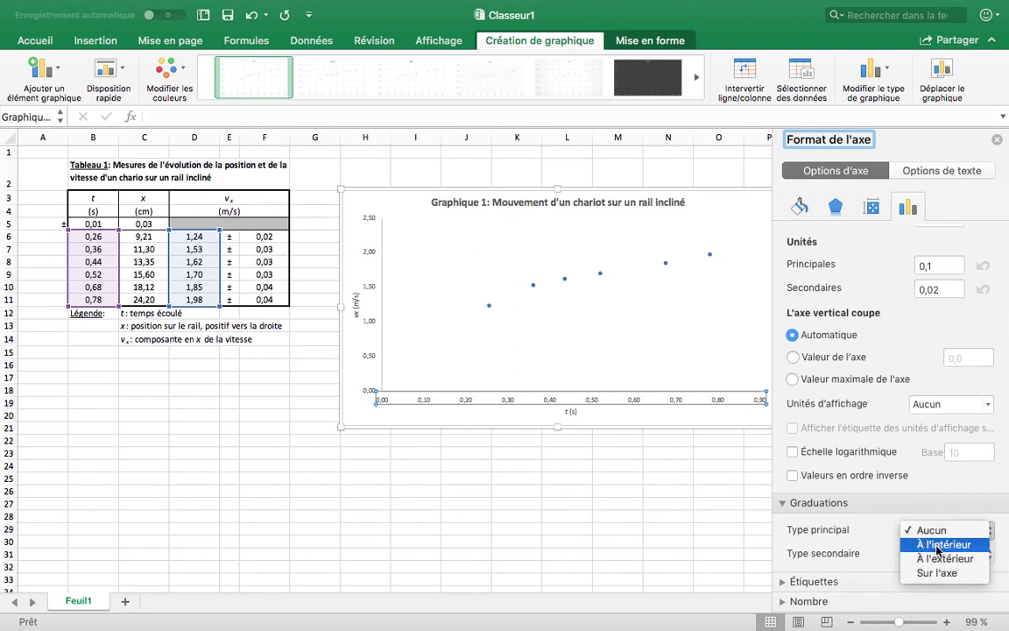
{"action": "left_click", "coordinate": [945, 558]}
{"action": "left_click", "coordinate": [946, 554]}
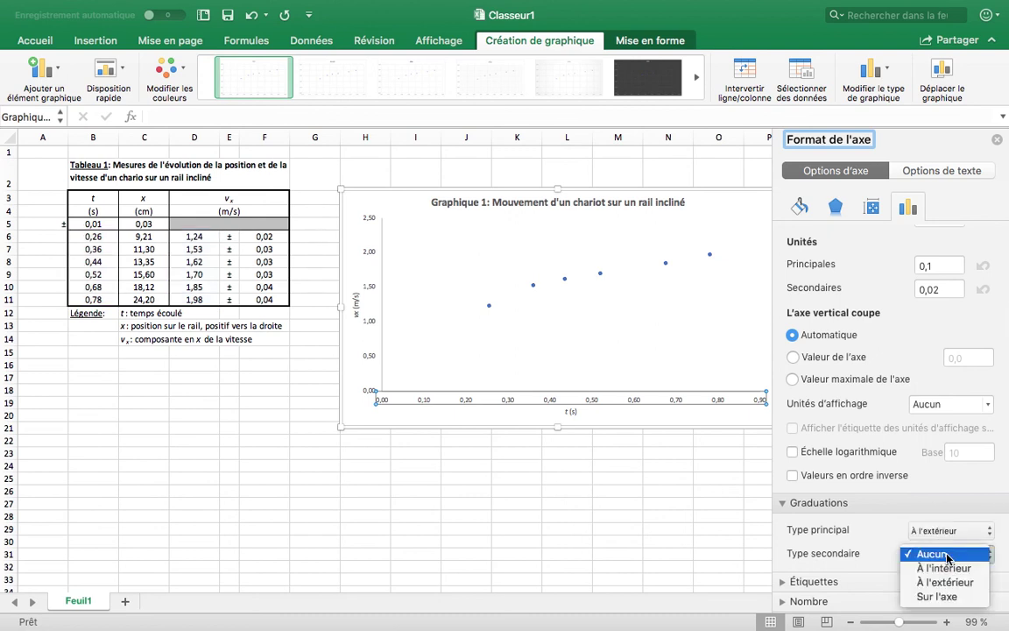
{"action": "left_click", "coordinate": [945, 582]}
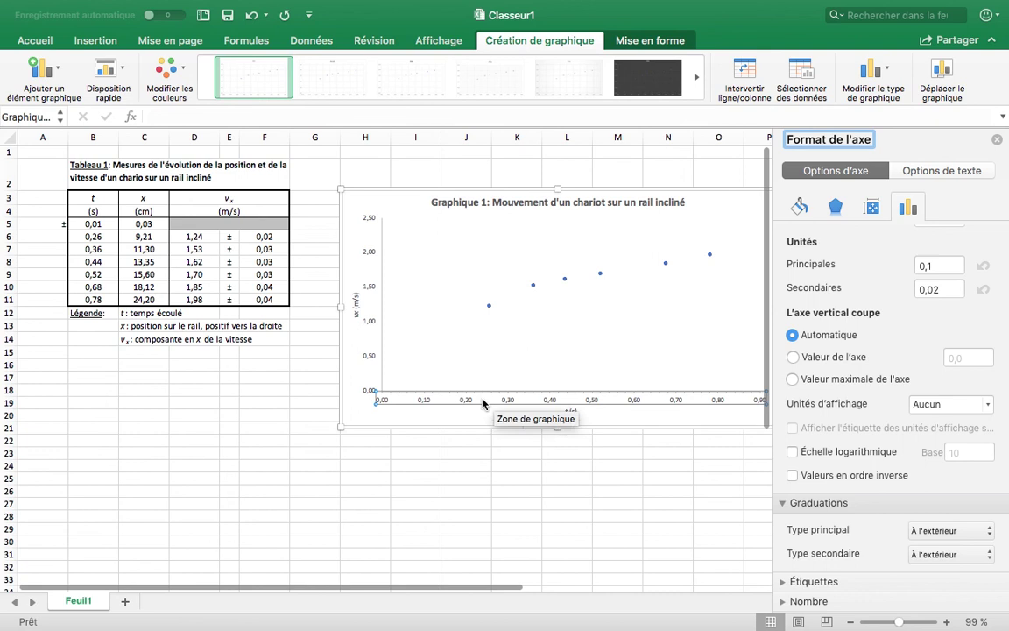
Set both the major and minor tick marks of the chart's vertical axis to "À l'extérieur"
{"action": "left_click", "coordinate": [365, 354]}
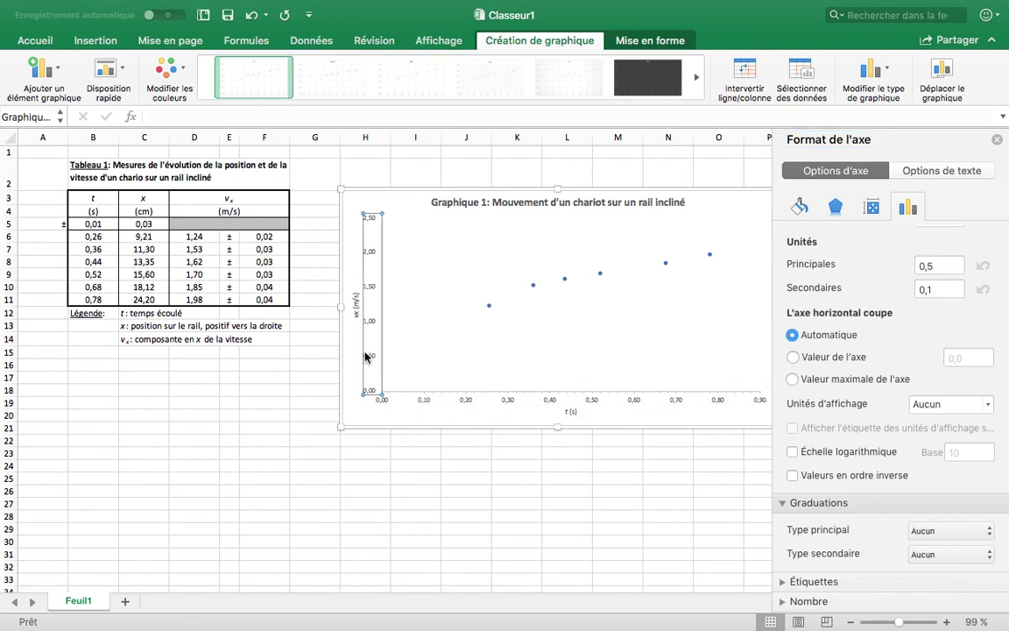
{"action": "left_click", "coordinate": [961, 530]}
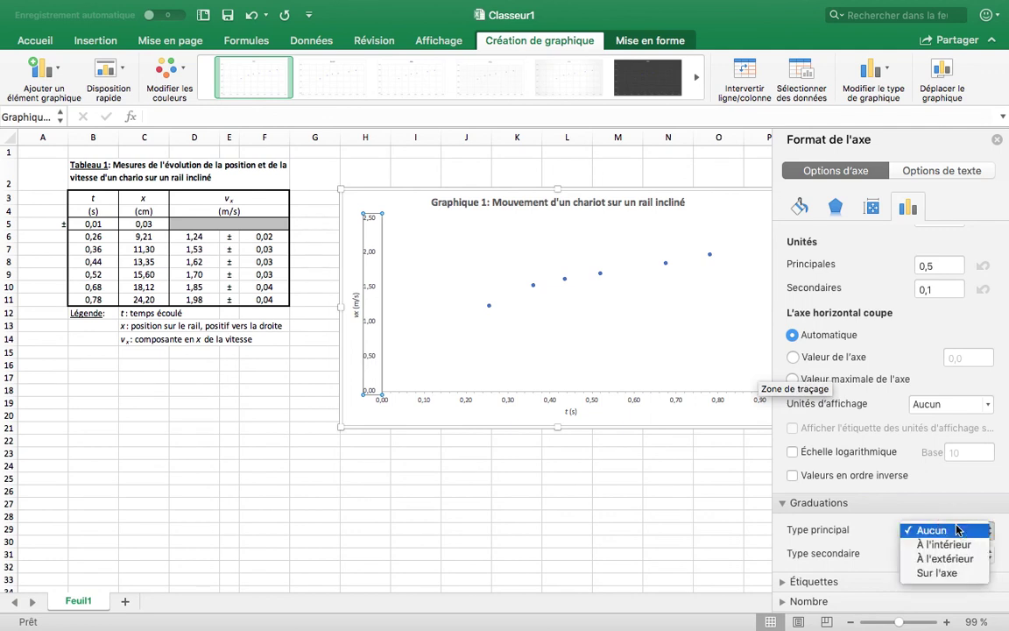
{"action": "left_click", "coordinate": [946, 559]}
{"action": "left_click", "coordinate": [949, 554]}
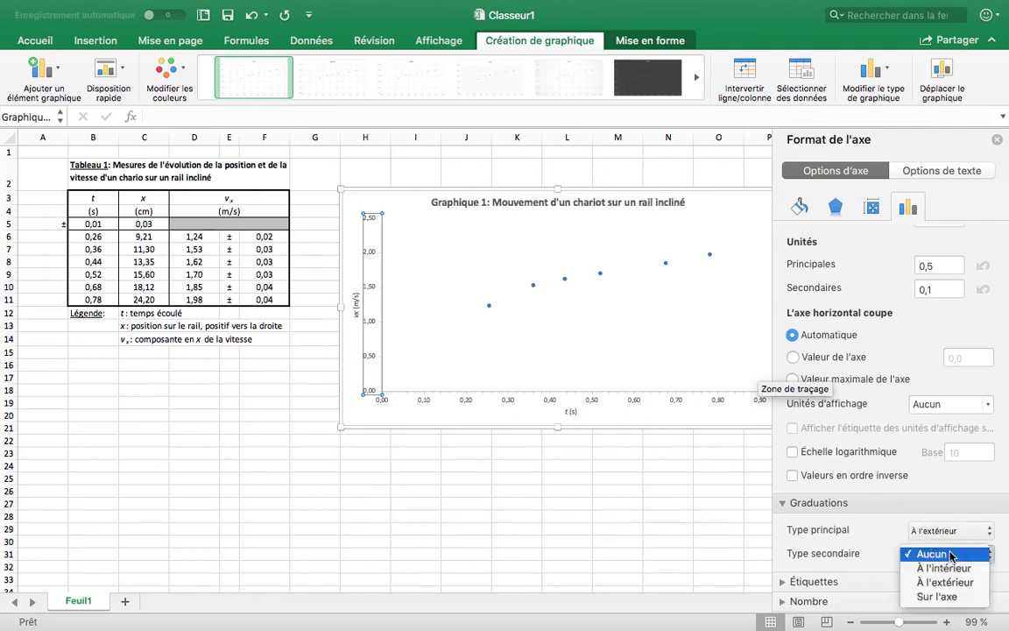
{"action": "left_click", "coordinate": [951, 583]}
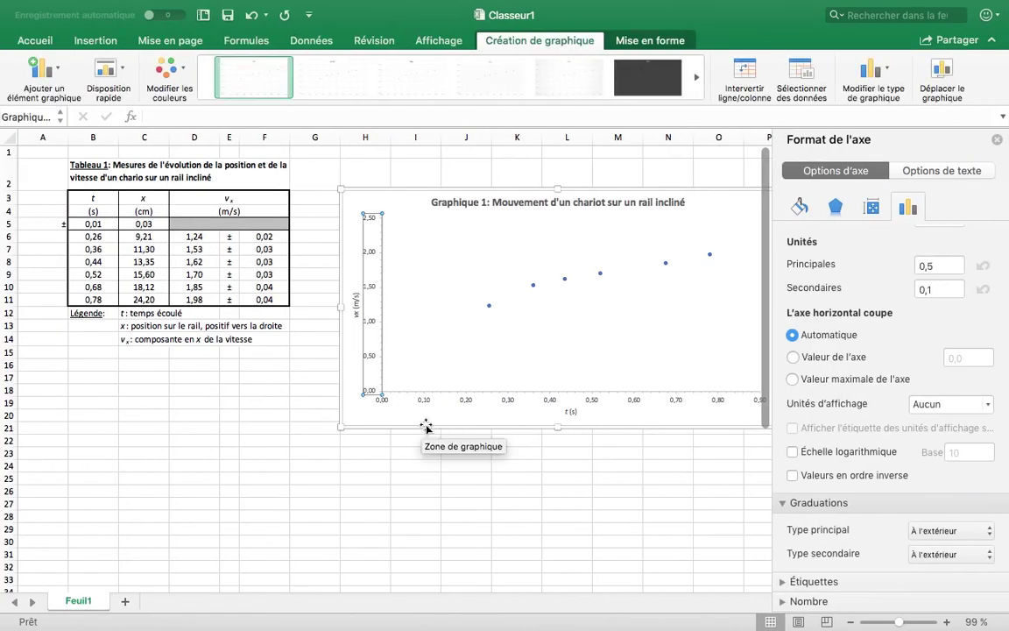
Close the formatting pane and deselect the chart by selecting empty cell K25
{"action": "left_click_drag", "start_coordinate": [187, 235], "coordinate": [267, 306]}
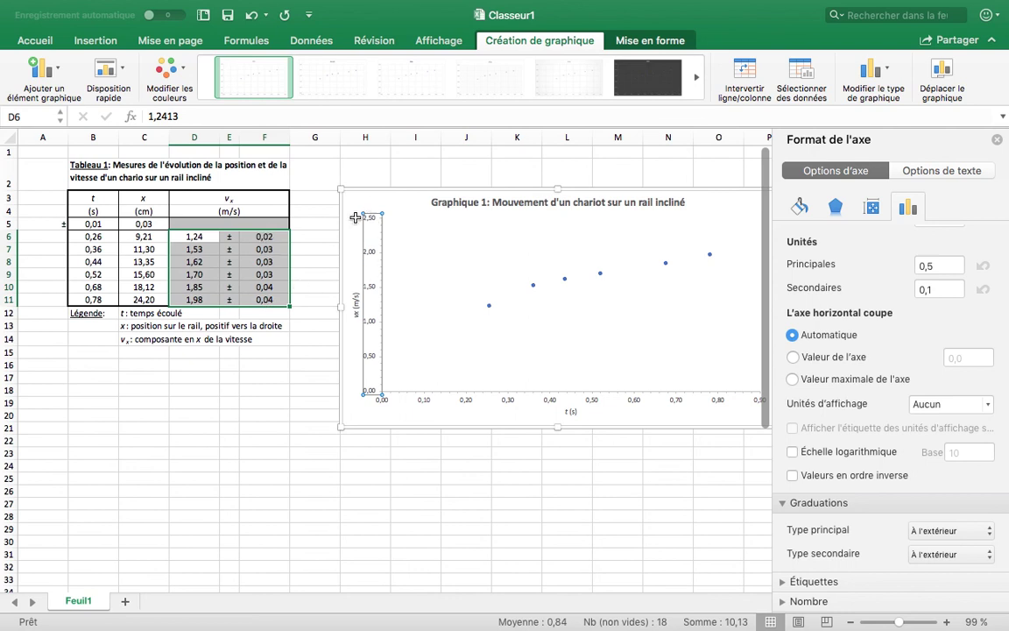
{"action": "key", "text": "Escape"}
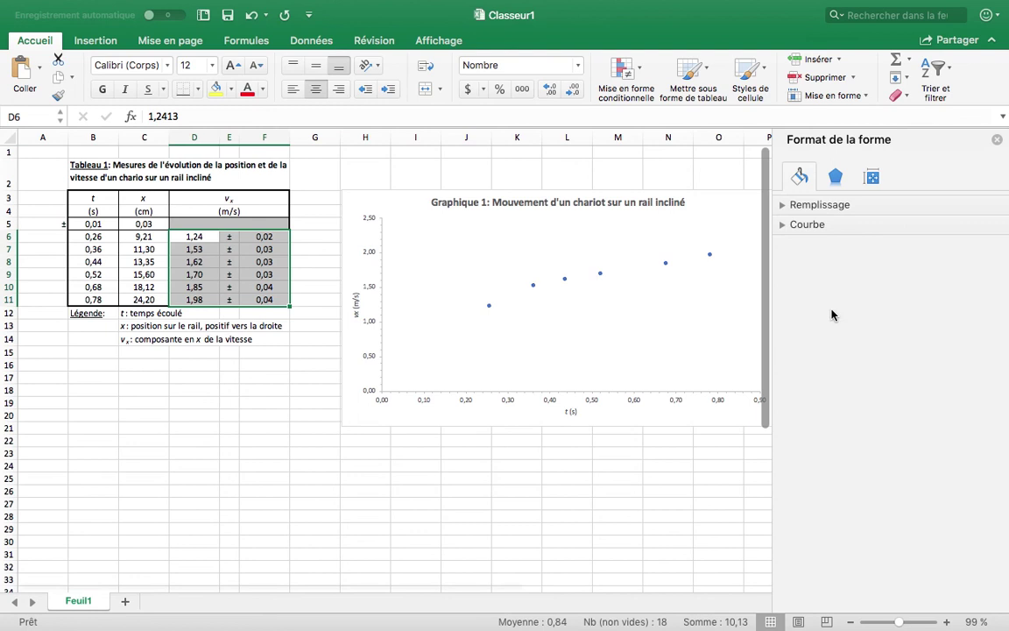
{"action": "left_click", "coordinate": [997, 139]}
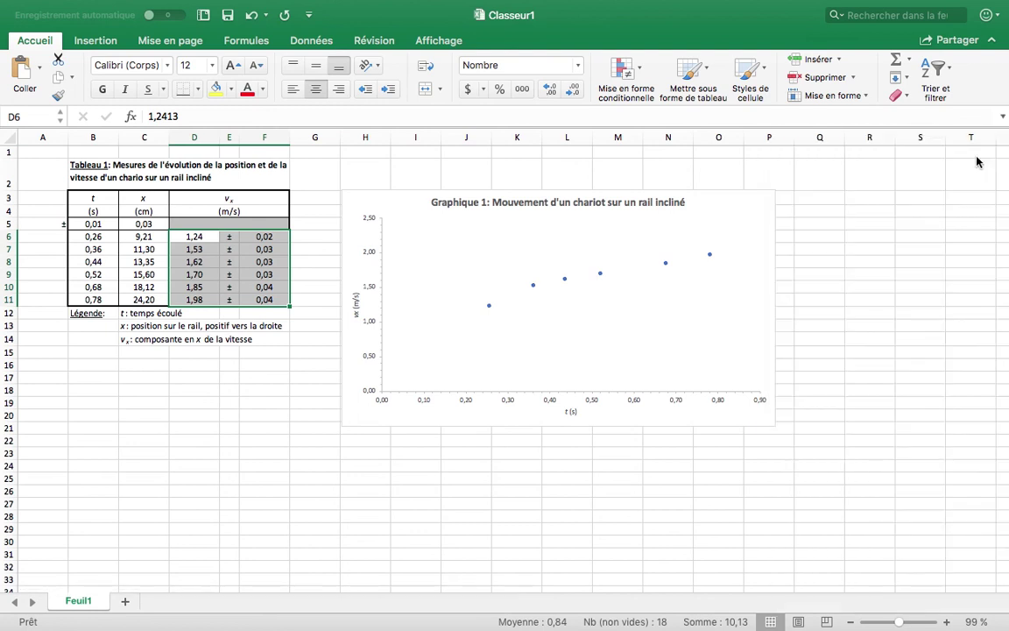
{"action": "left_click", "coordinate": [517, 479]}
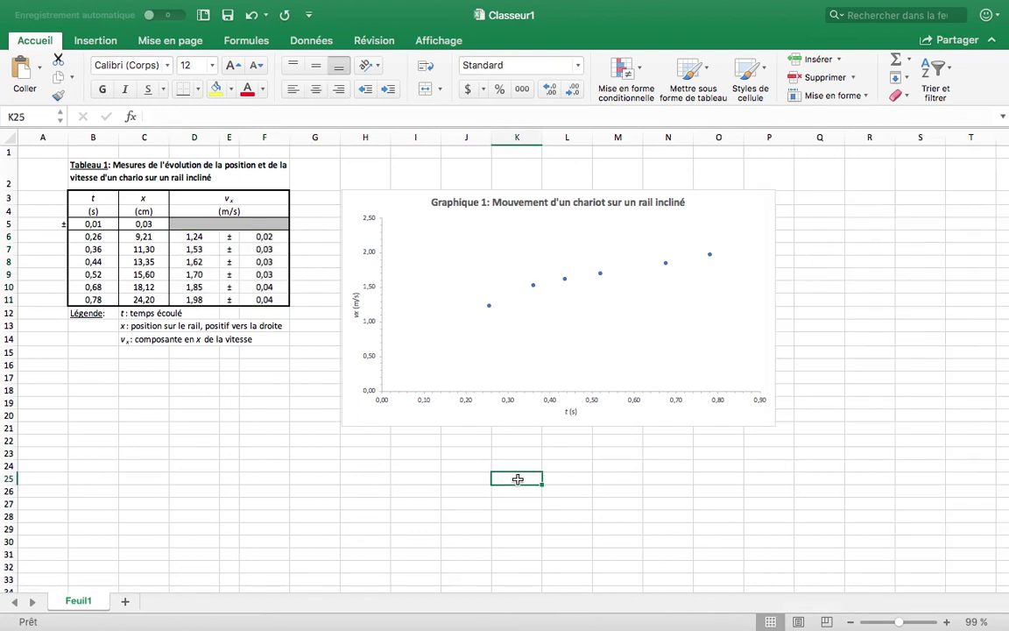